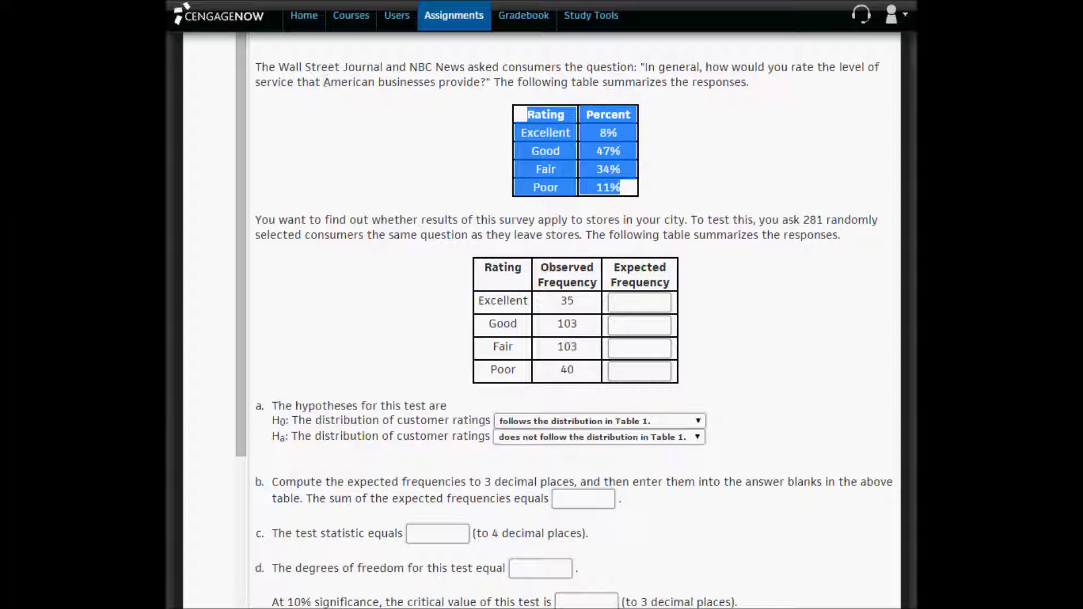
Highlight the observed frequencies table, including the Poor row's 40.
drag(483, 300, 577, 367)
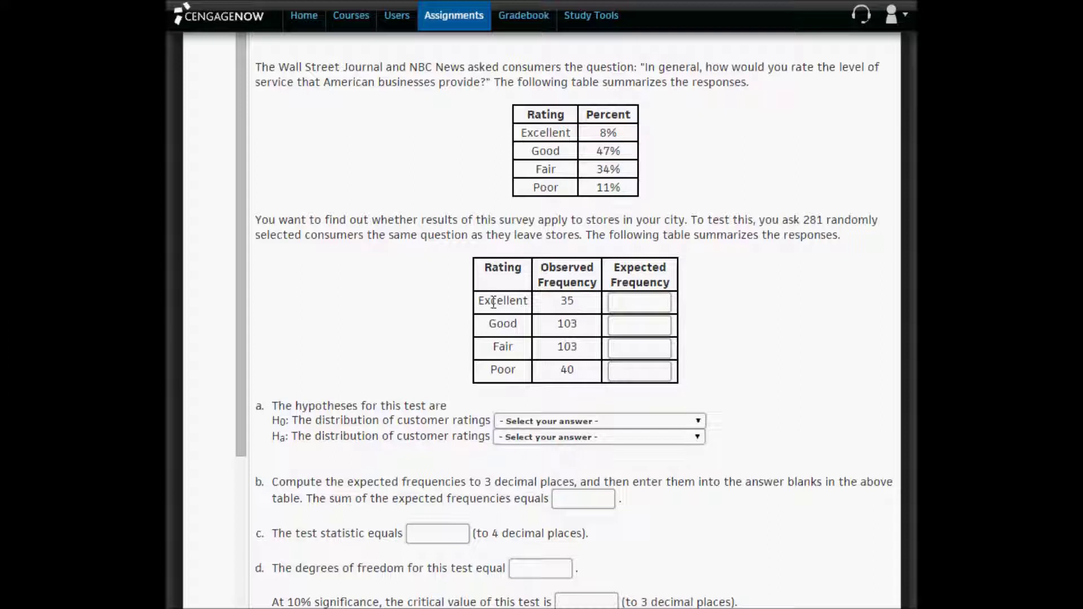
drag(487, 305, 589, 365)
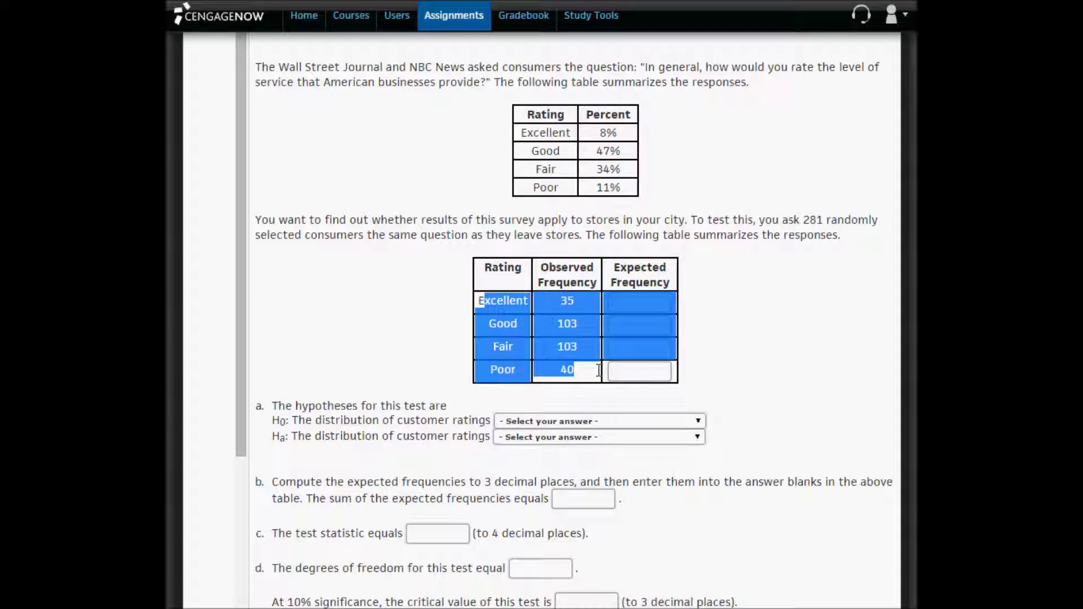
drag(599, 370, 605, 368)
Choose 'follows the distribution in Table 1.' for H0 and bring up the Ha choices.
click(547, 422)
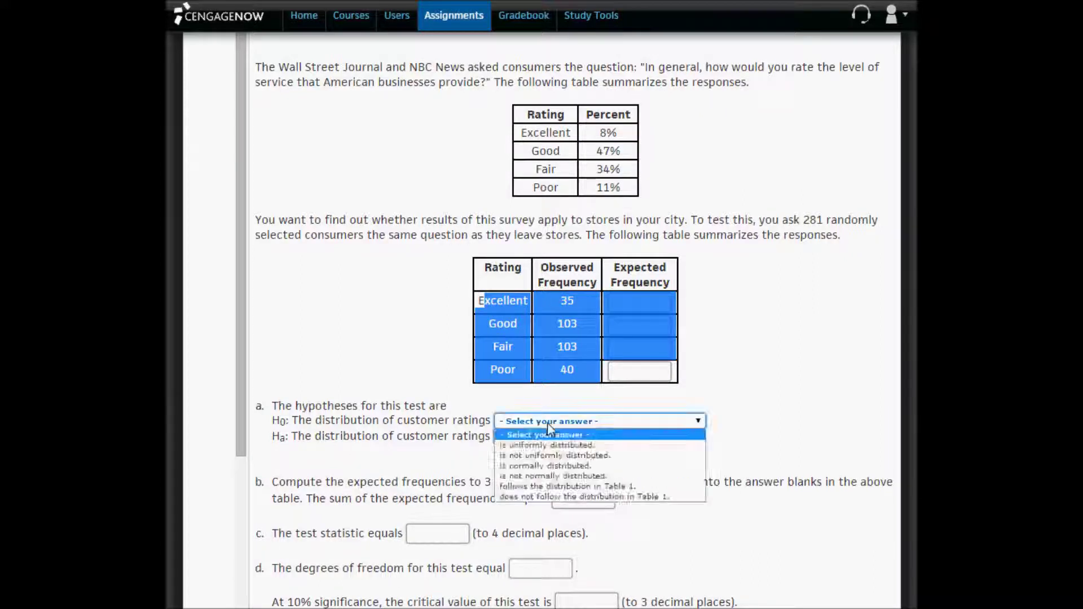
click(545, 487)
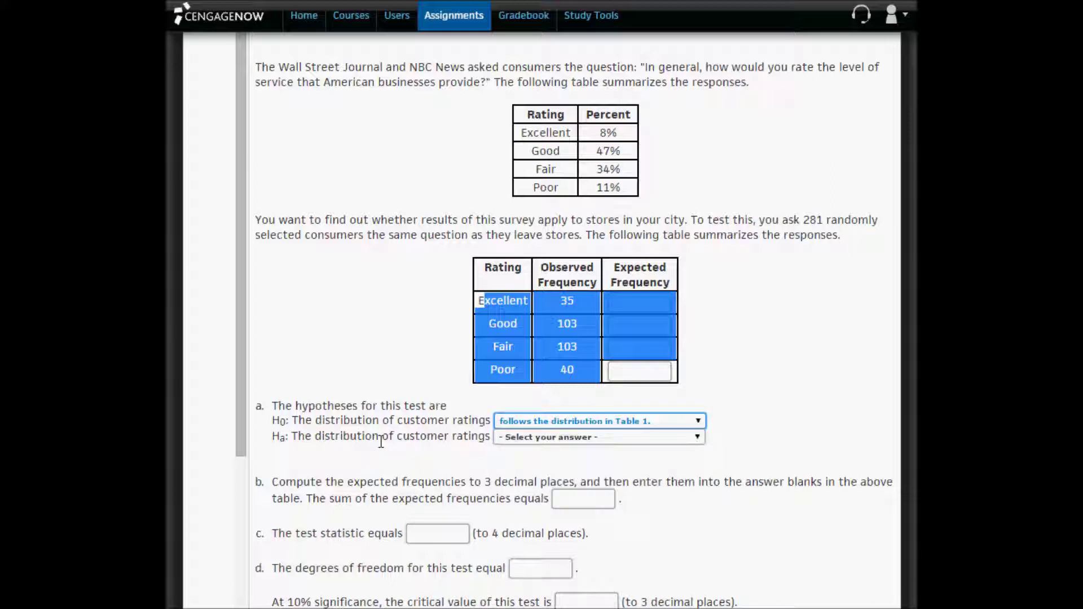
click(520, 439)
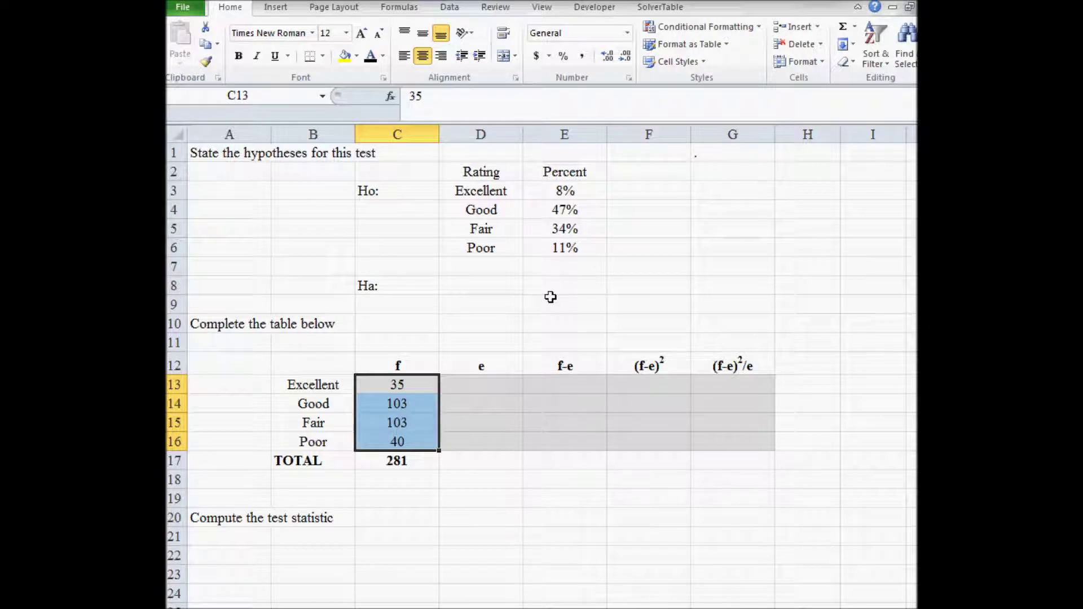
Point out the four rating percentages in the survey table.
drag(564, 191, 564, 247)
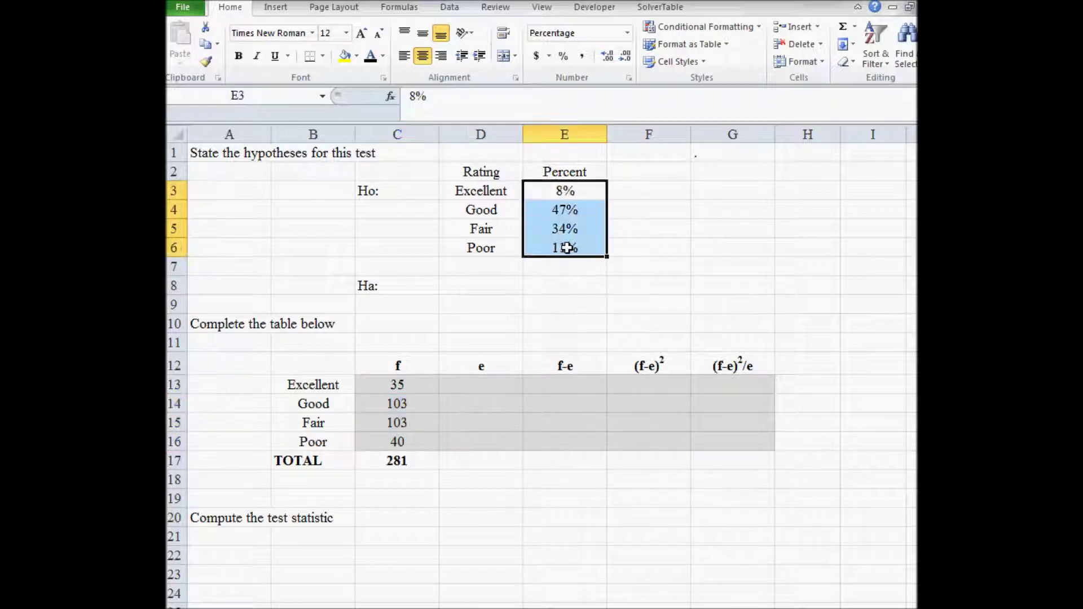
click(482, 386)
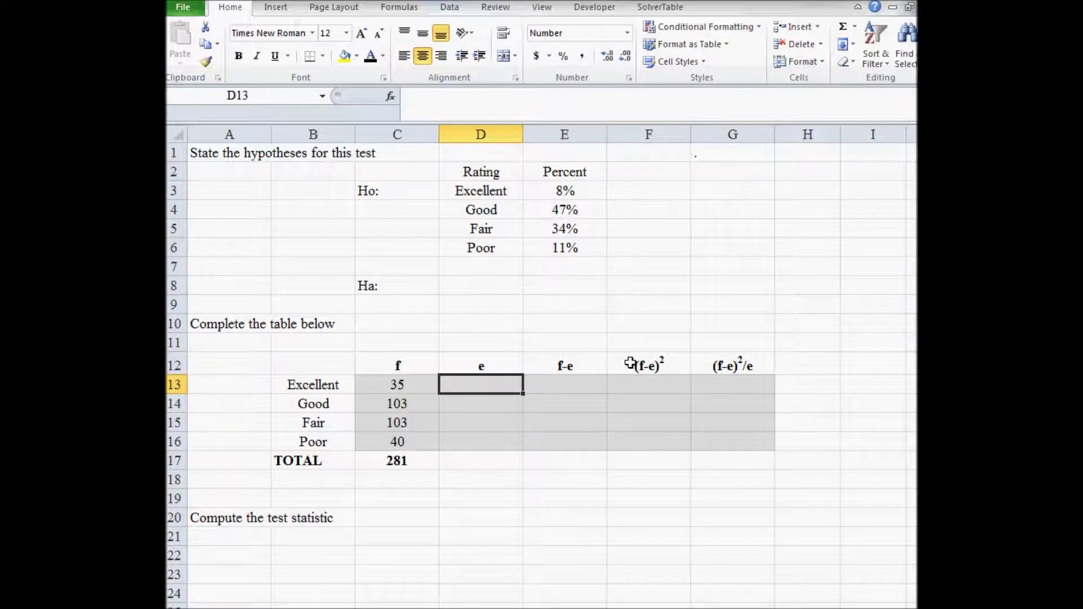
drag(495, 193, 553, 216)
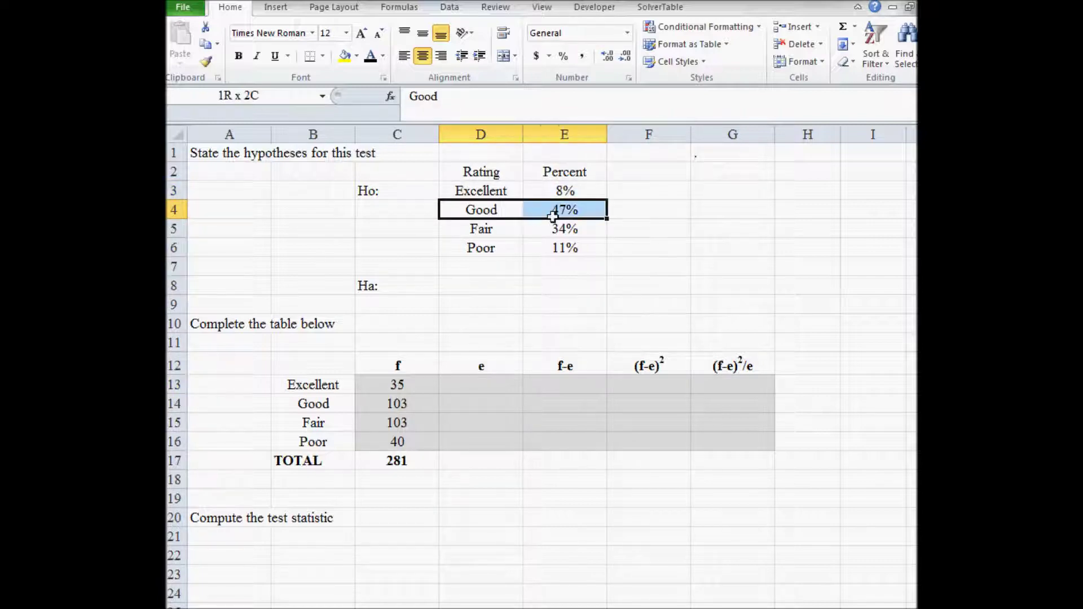
drag(485, 231, 560, 231)
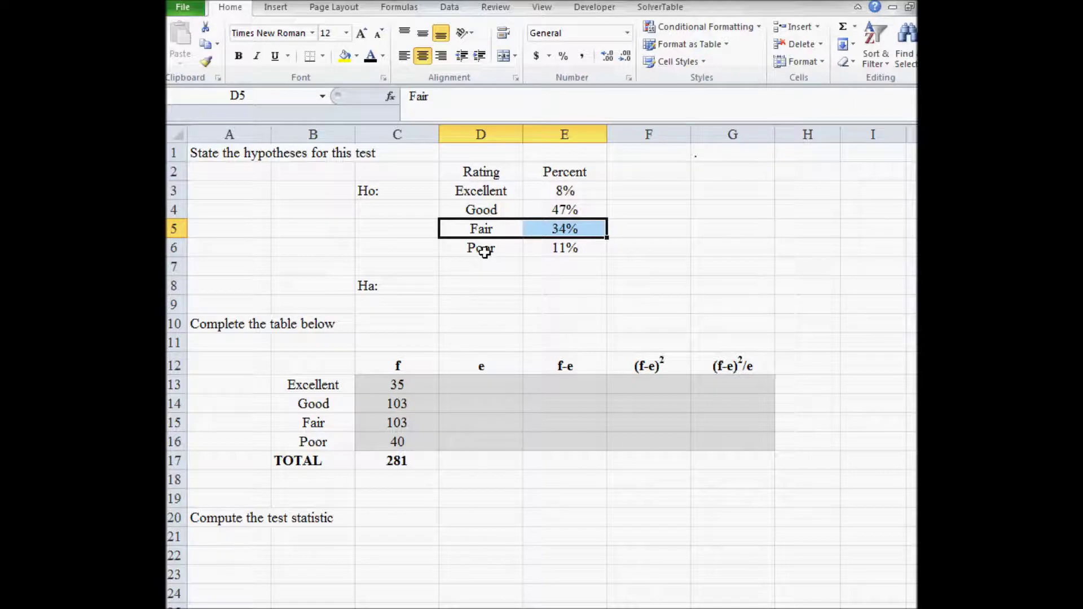
drag(481, 249, 587, 244)
drag(568, 192, 581, 242)
Enter =E3*$C$17 in D13 and fill it down to D16 as expected frequencies.
click(488, 385)
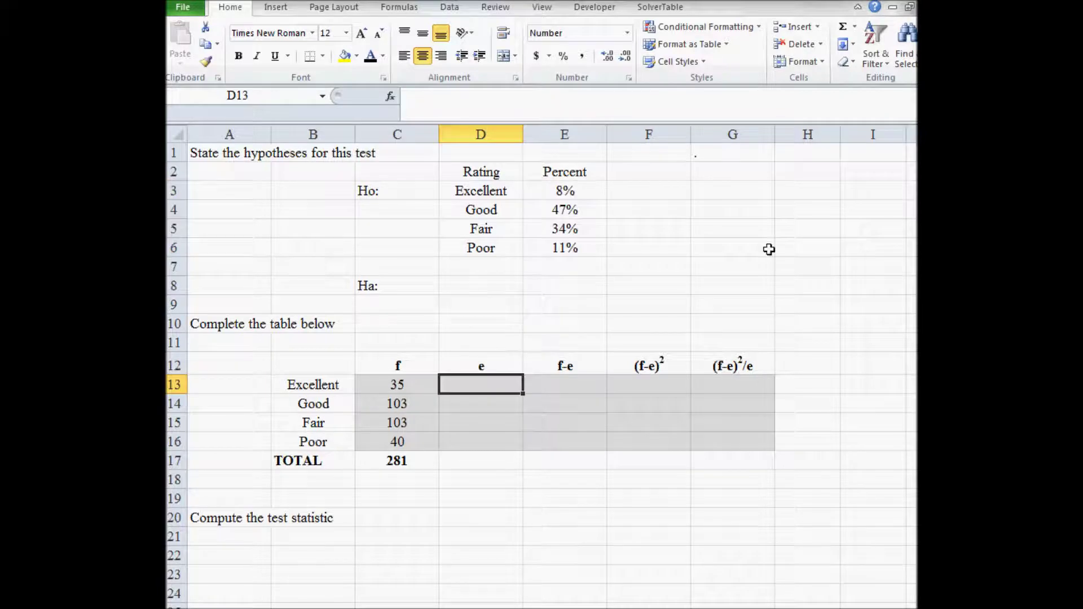
text(=)
key(Up)
key(Up)
key(Up)
key(Up)
key(Up)
key(Up)
key(Up)
key(Up)
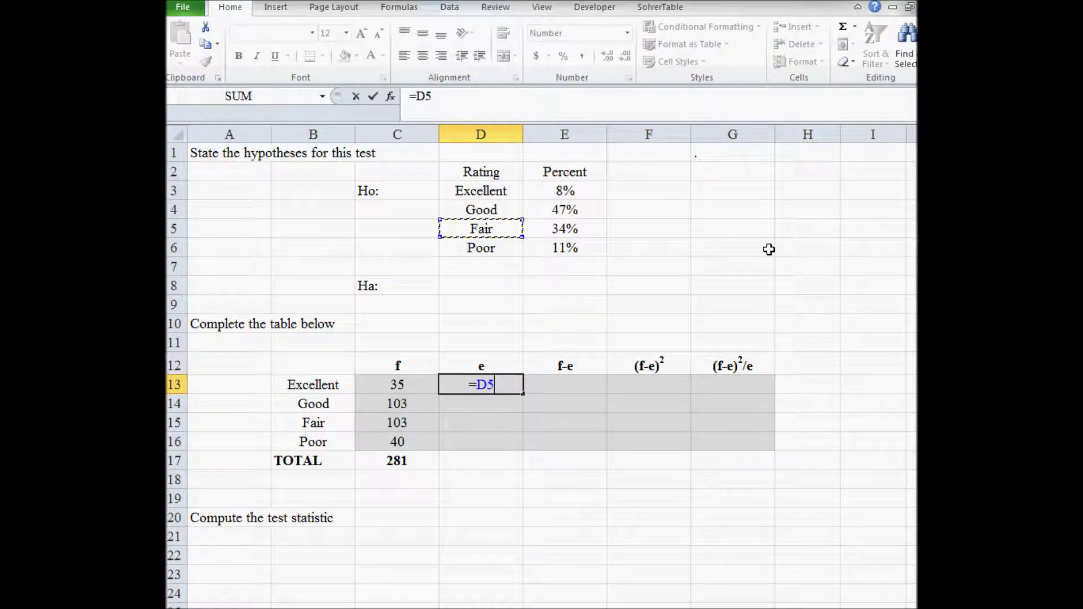
key(Up)
key(Up)
key(Right)
text(*)
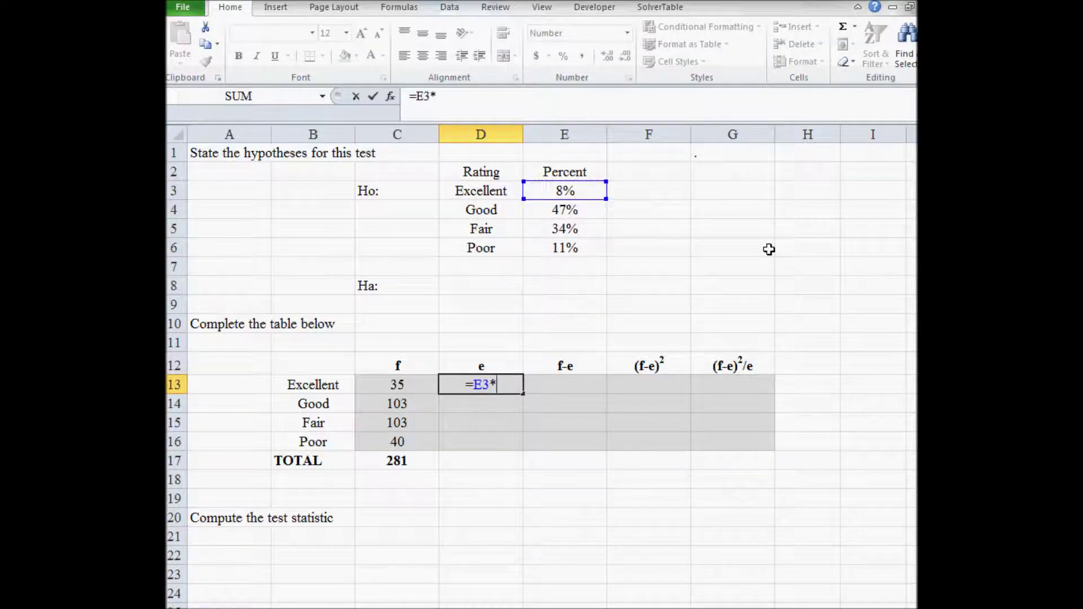
key(Left)
key(Down)
key(Down)
key(Down)
key(Down)
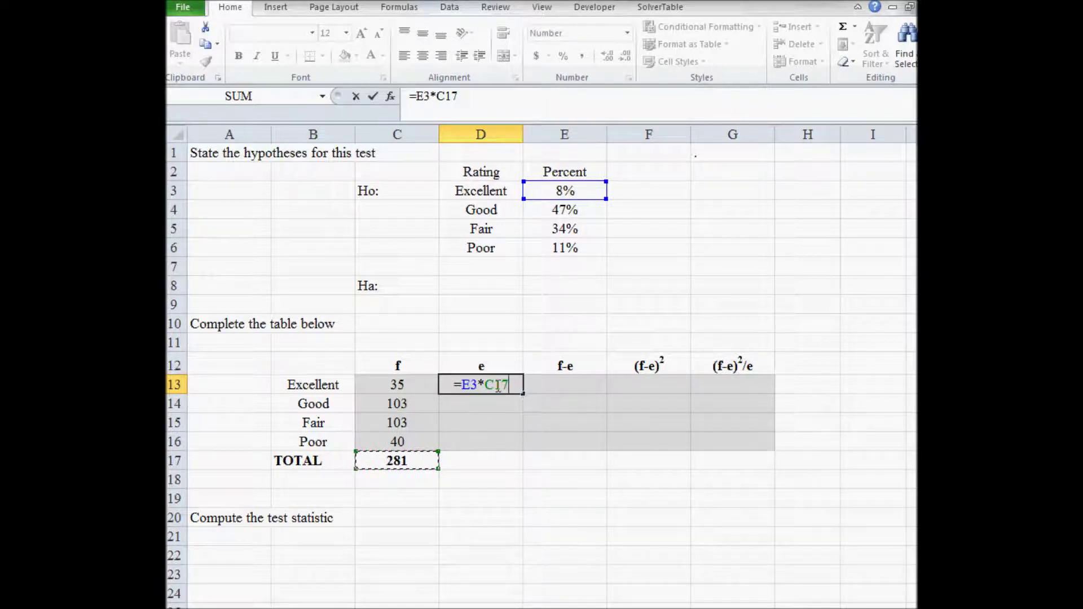
key(F4)
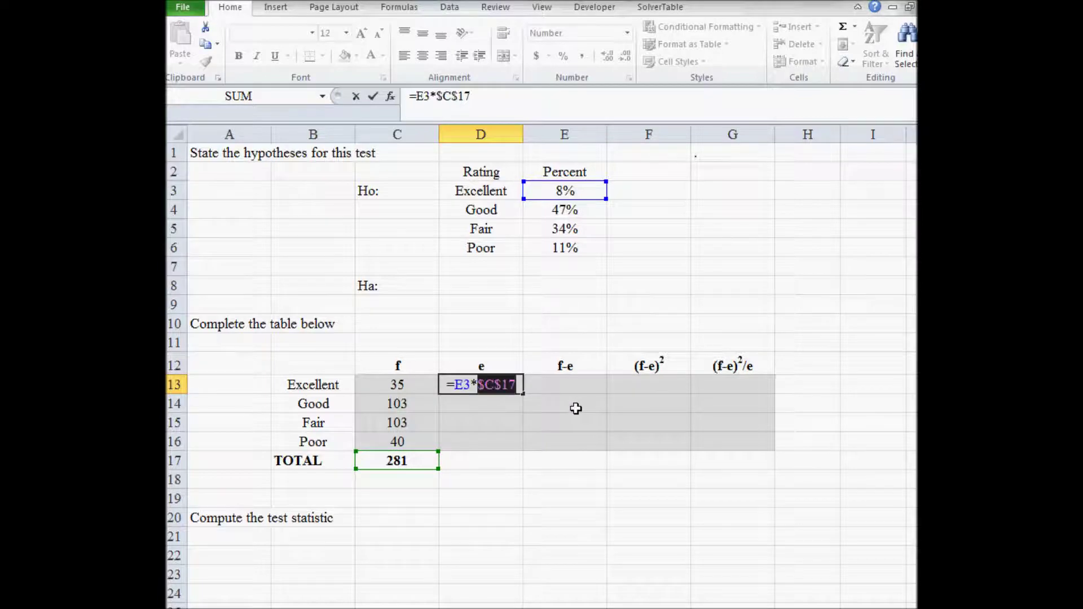
key(Return)
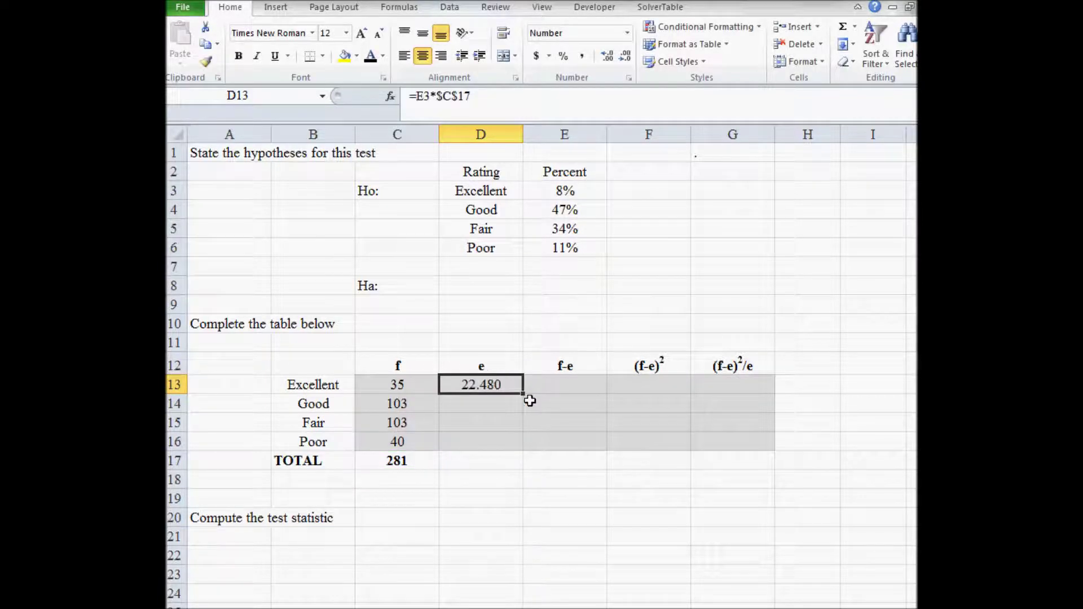
drag(522, 396, 513, 447)
click(485, 383)
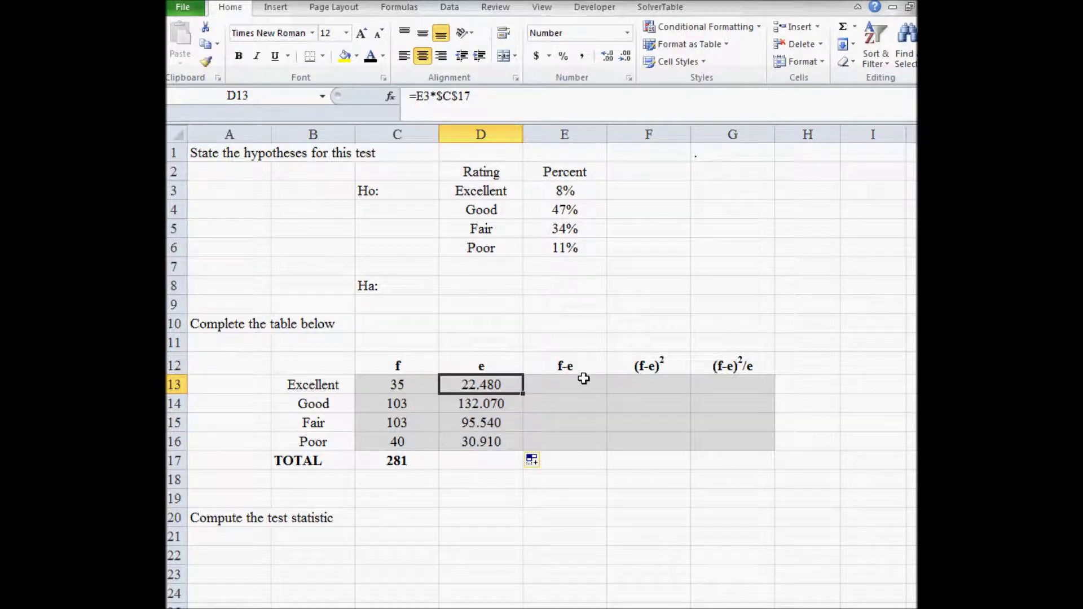
Copy the Excellent and Good expected frequencies, 22.480 and 132.070, into CengageNOW.
key(ctrl+c)
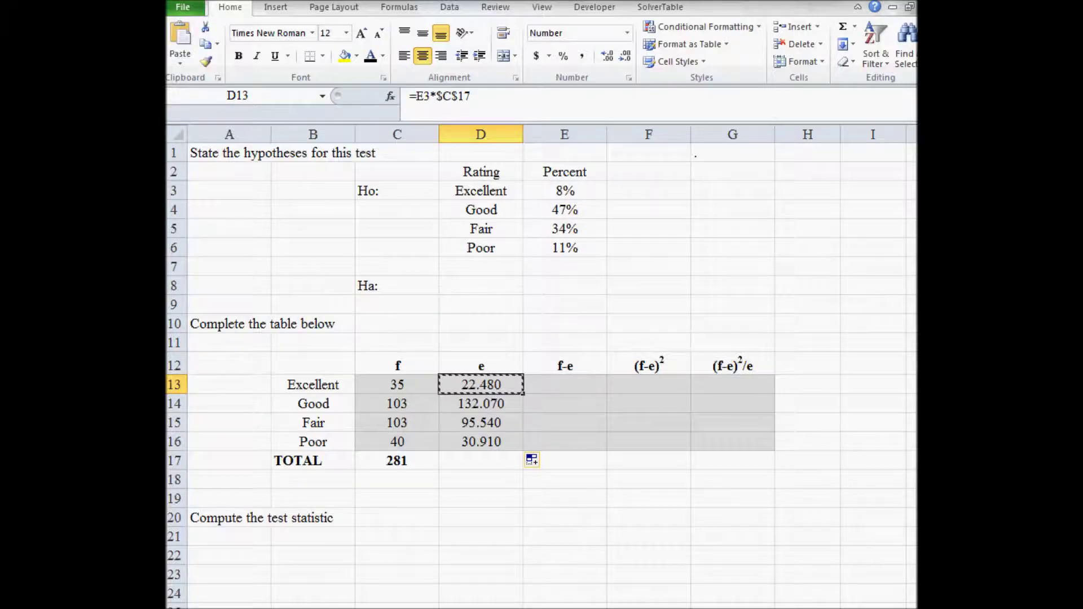
key(alt+Tab)
click(649, 303)
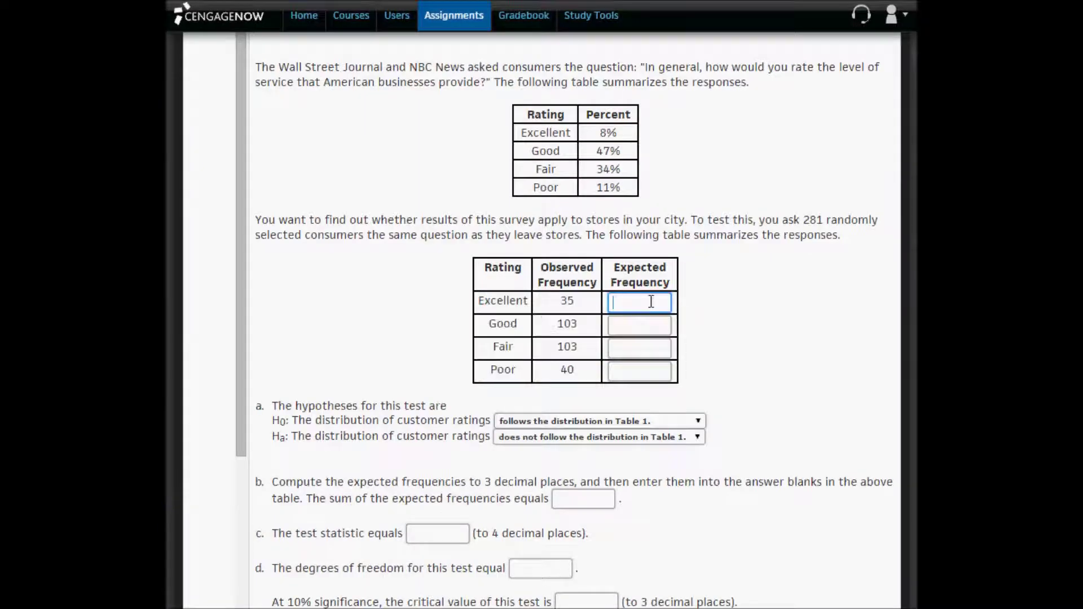
key(ctrl+v)
key(alt+Tab)
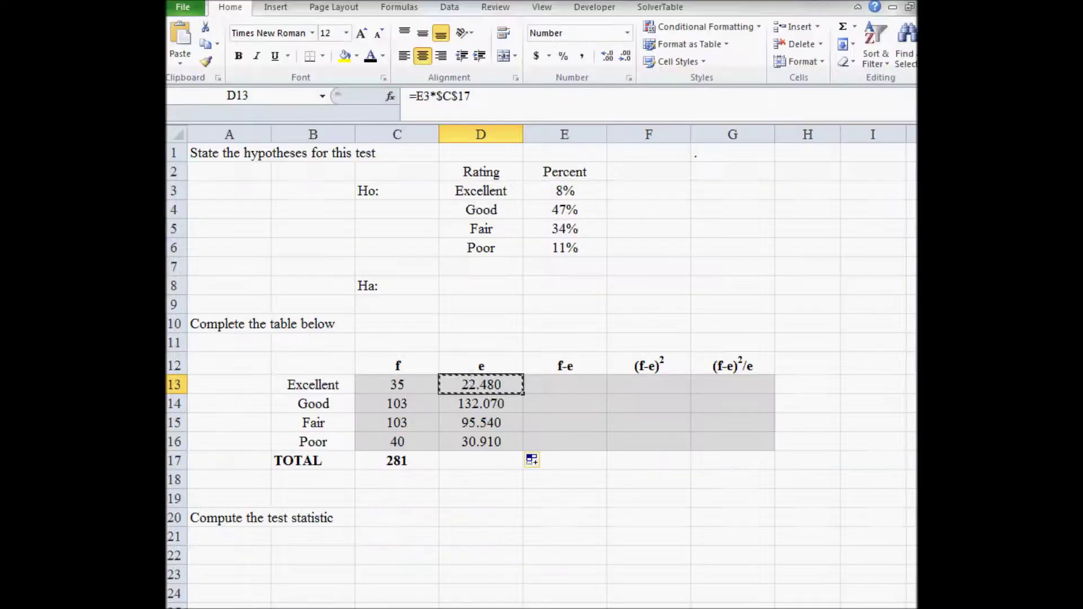
click(496, 405)
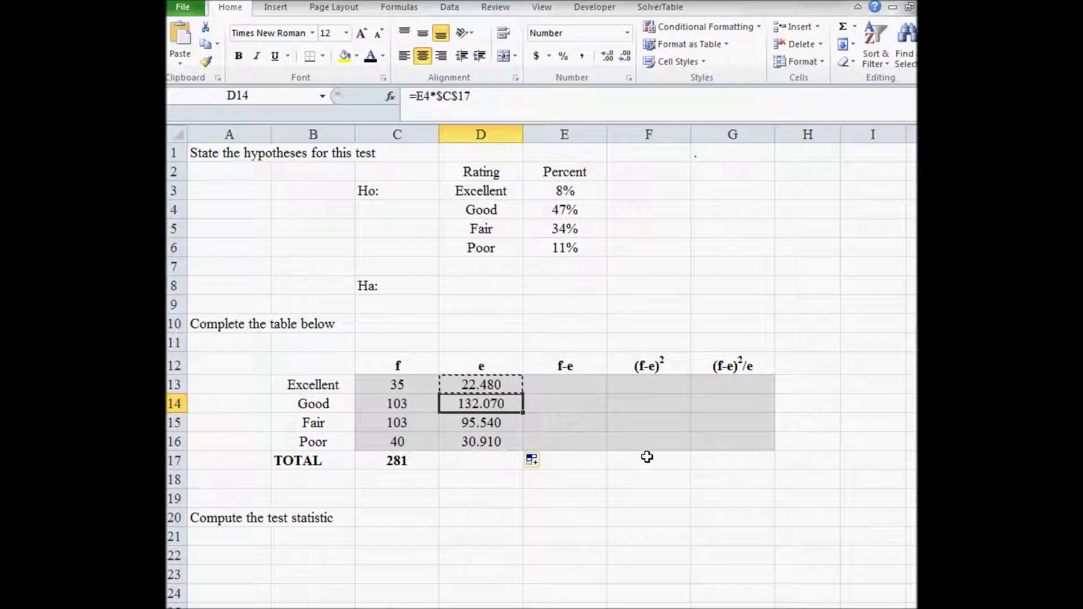
key(ctrl+c)
key(alt+Tab)
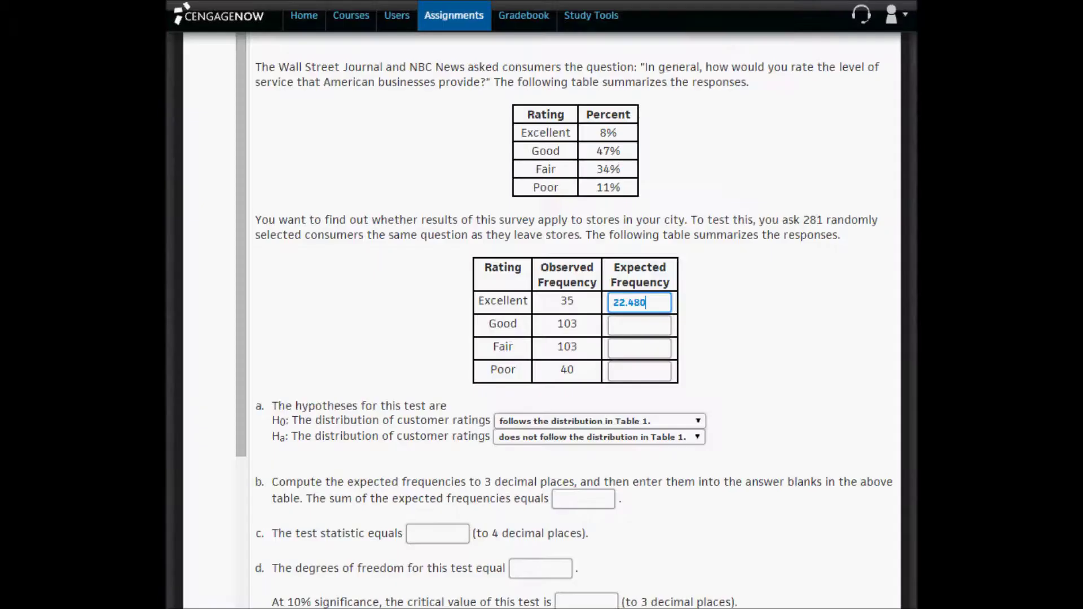
click(647, 319)
key(ctrl+v)
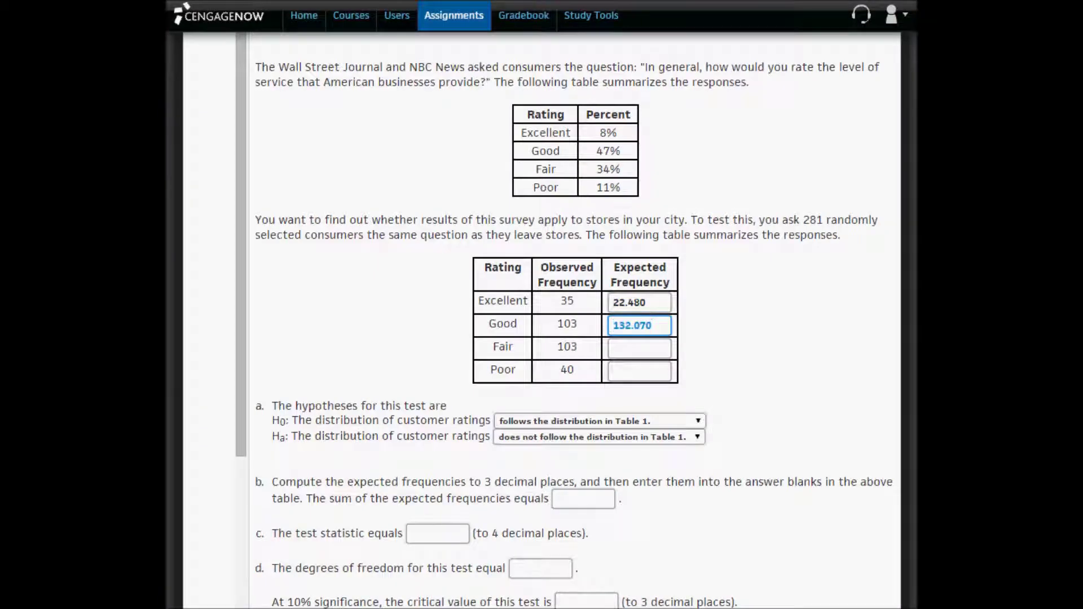
key(alt+Tab)
Copy the Fair and Poor expected frequencies, 95.540 and 30.910, into CengageNOW.
click(484, 423)
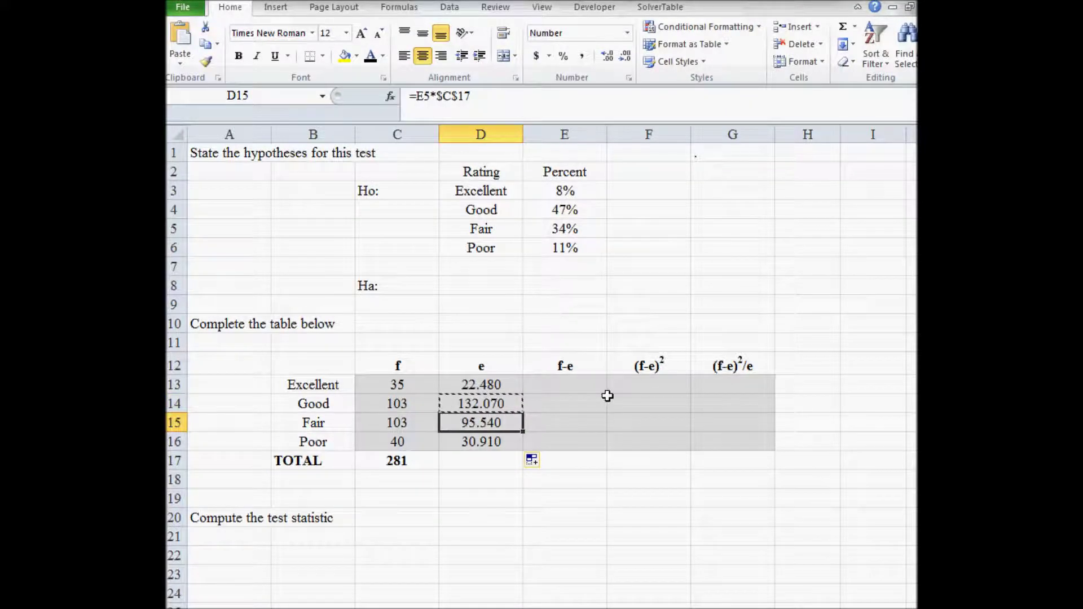
key(ctrl+c)
key(alt+Tab)
click(647, 346)
key(ctrl+v)
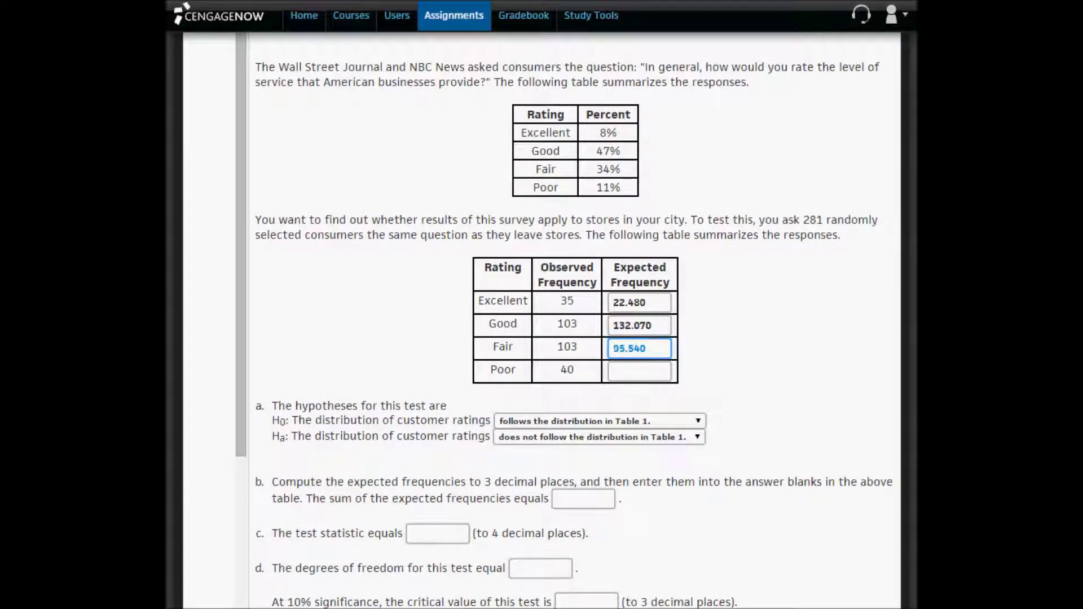
key(alt+Tab)
click(478, 443)
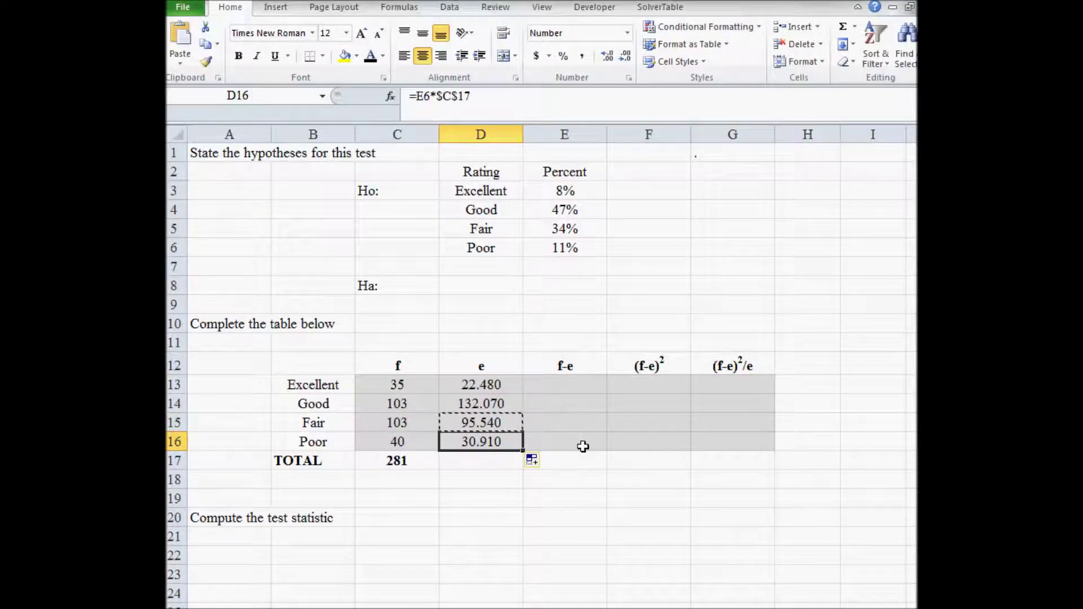
key(ctrl+c)
key(alt+Tab)
click(649, 372)
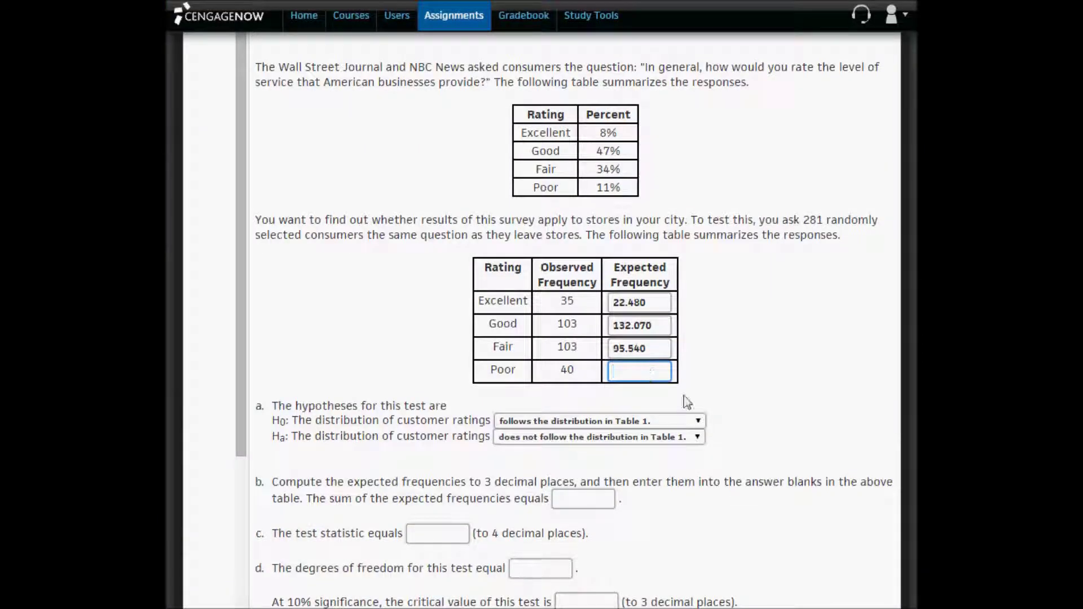
key(ctrl+v)
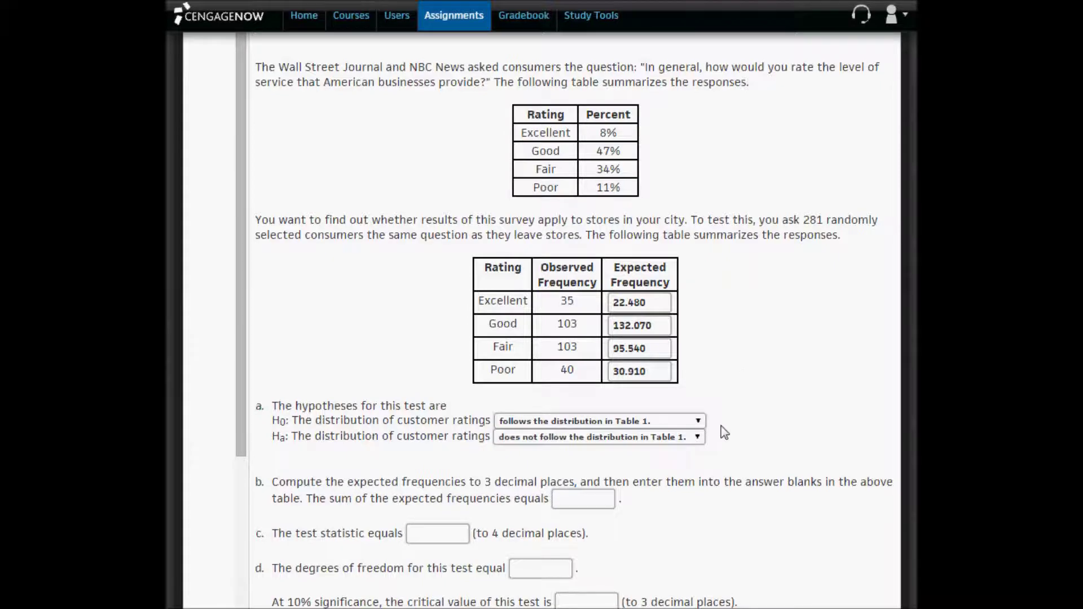
Total the expected frequencies in D17 with =SUM(D13:D16), giving 281.
scroll(729, 415, down, 1)
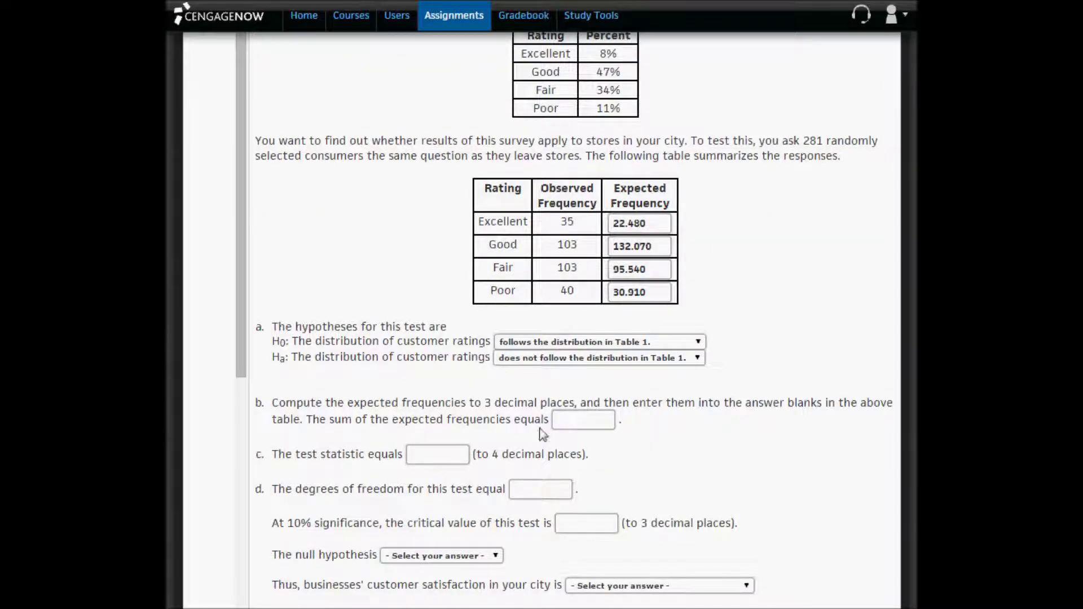
key(alt+Tab)
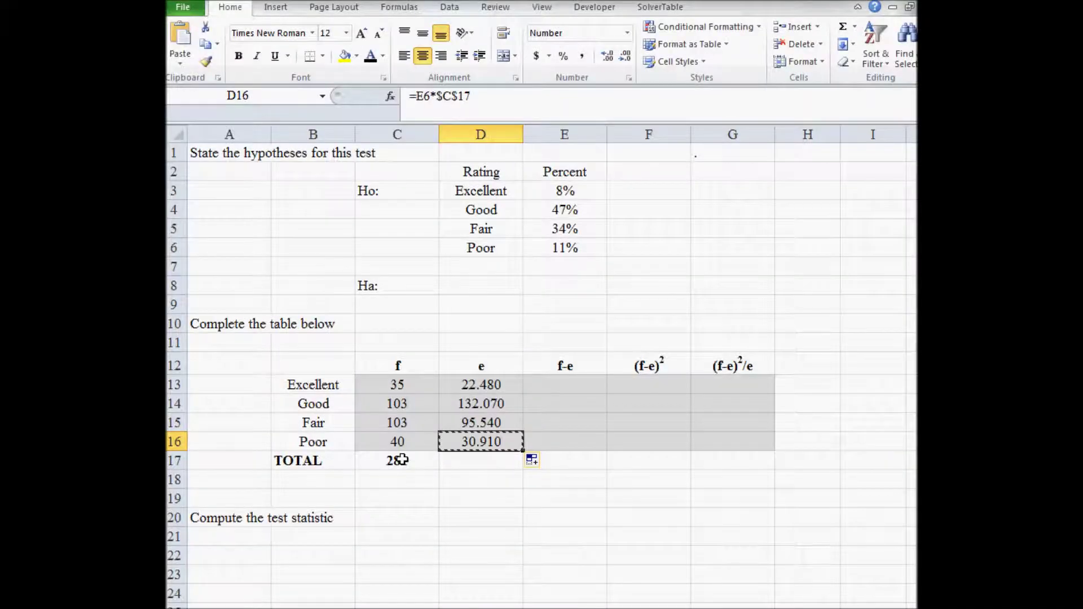
click(476, 461)
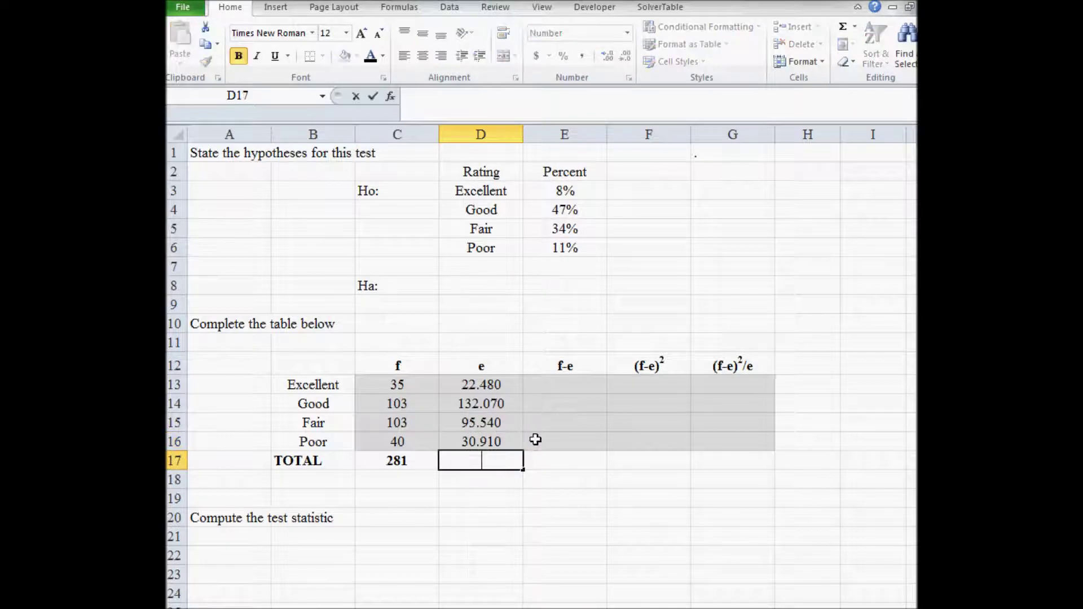
text(=sum()
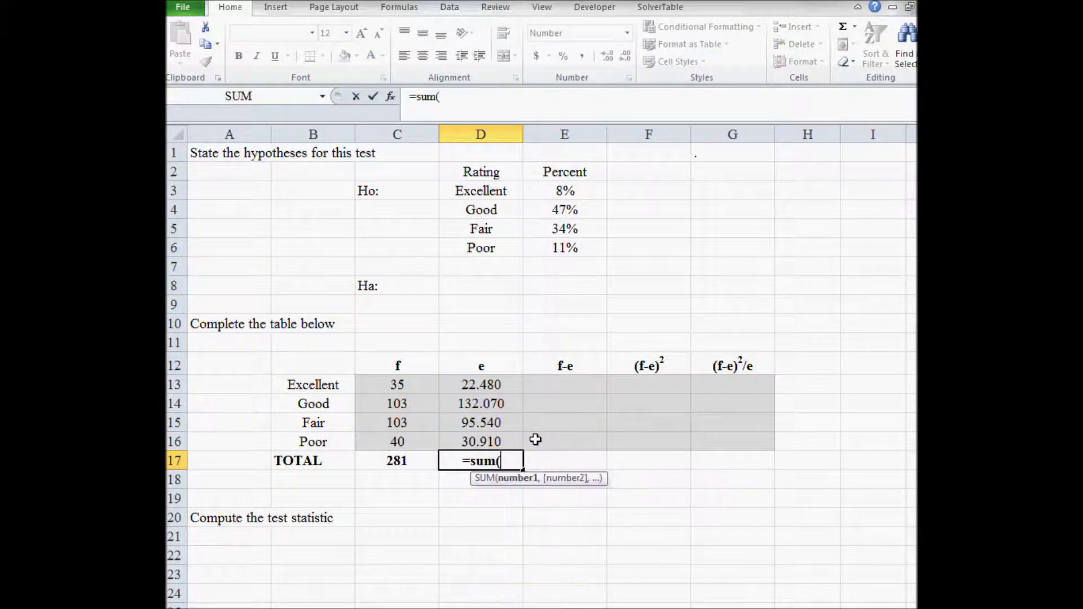
key(Up)
key(shift+Up)
key(shift+Up)
key(shift+Up)
key(Return)
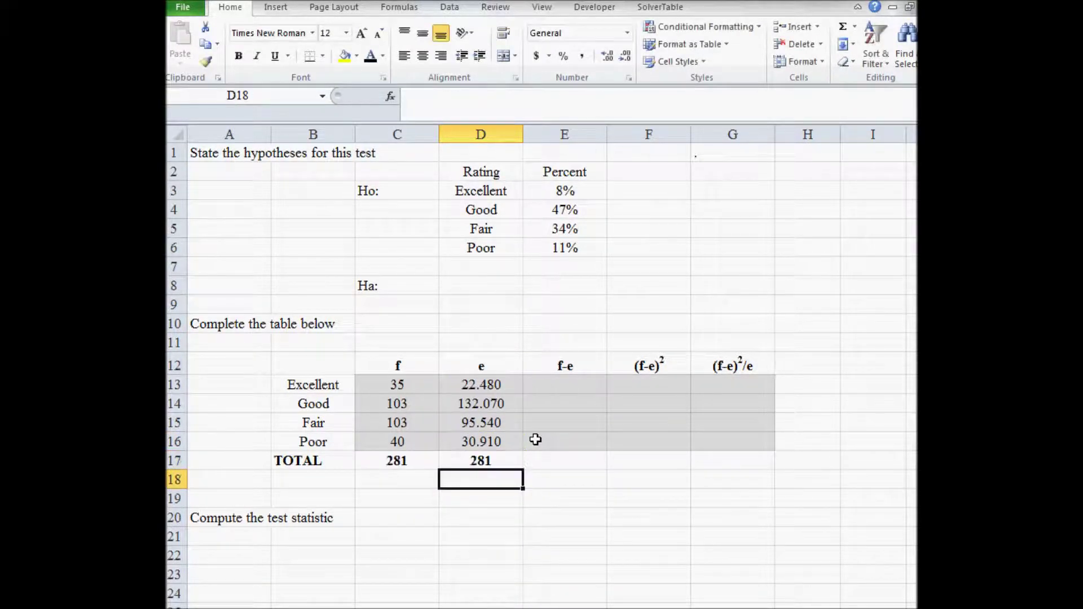
Paste the 281 total into the CengageNOW sum of expected frequencies answer.
click(504, 457)
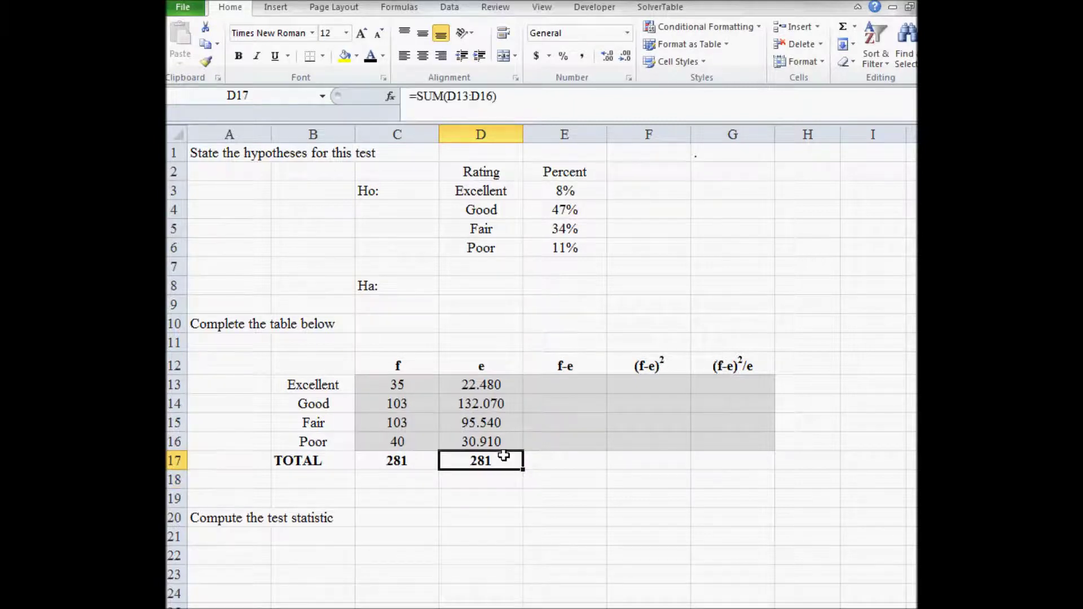
key(ctrl+c)
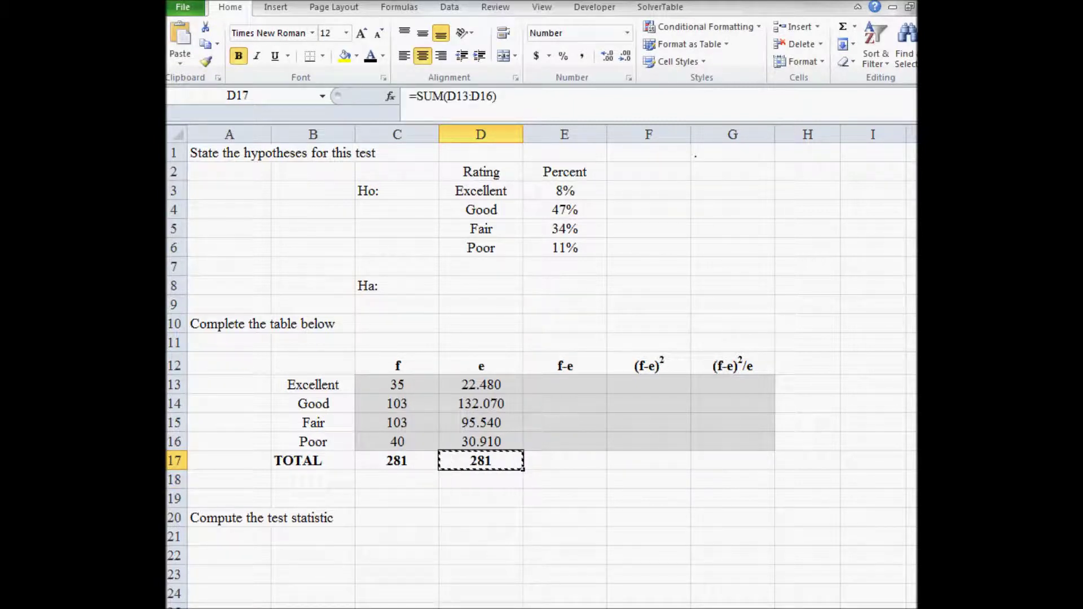
key(alt+Tab)
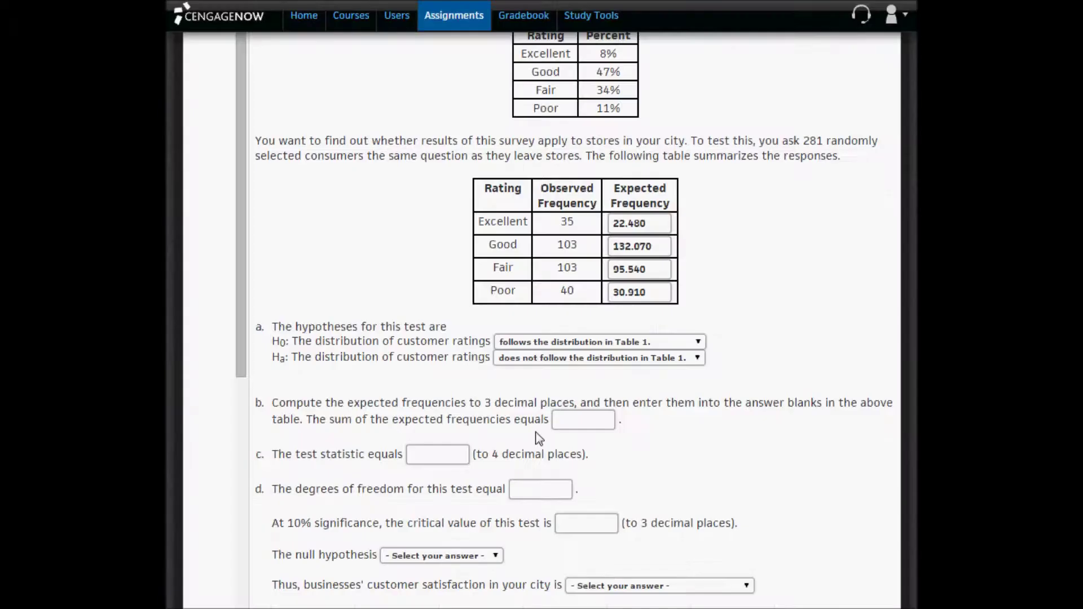
click(569, 418)
key(ctrl+v)
key(alt+Tab)
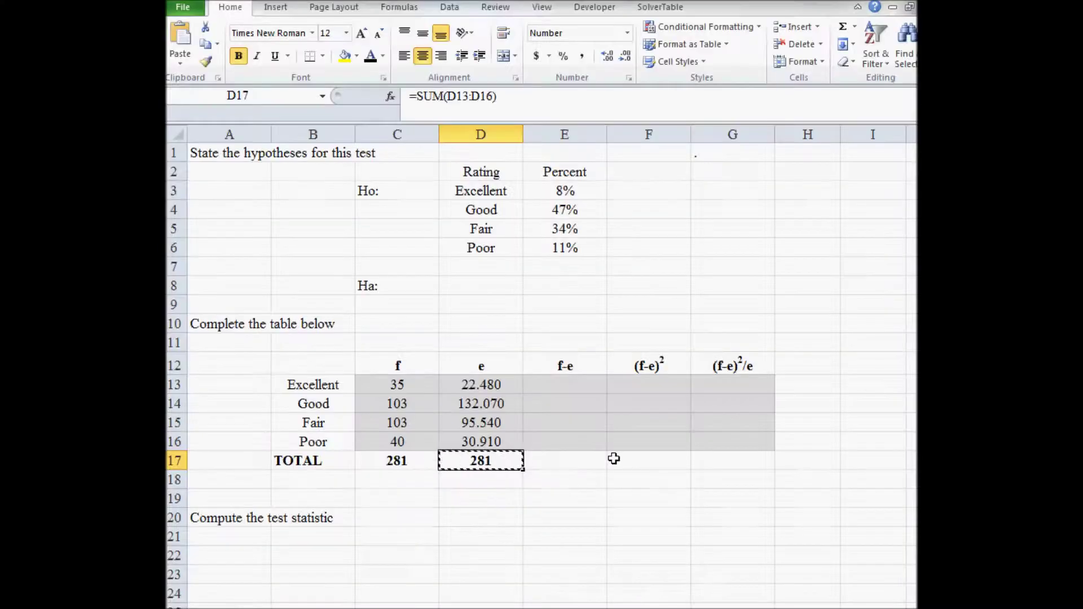
Enter =C13-D13 in E13 and fill the deviations down to E16.
click(550, 388)
text(=)
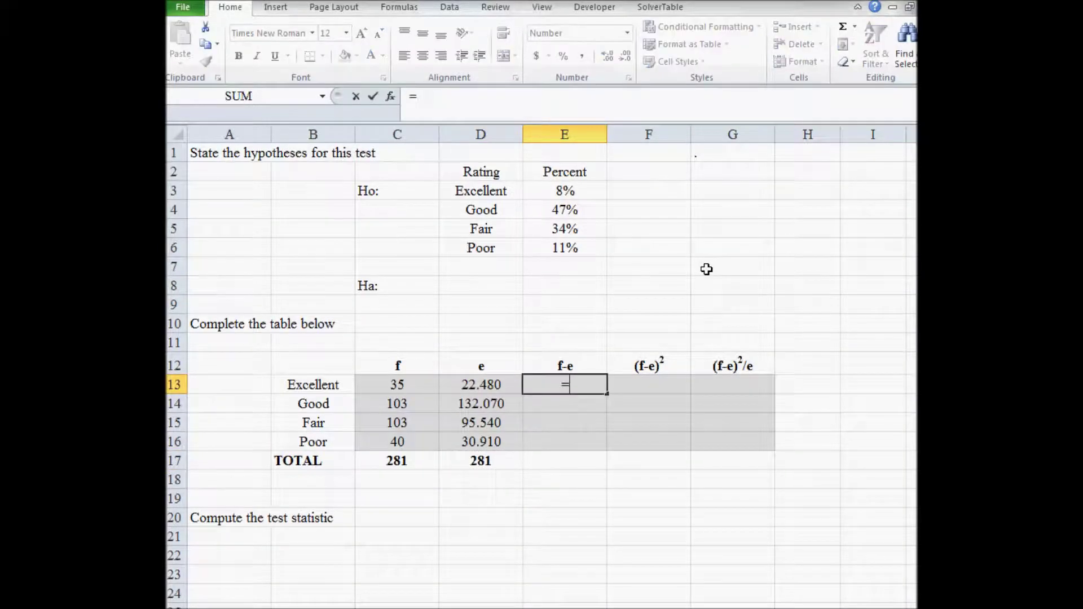
key(Left)
key(Left)
text(-)
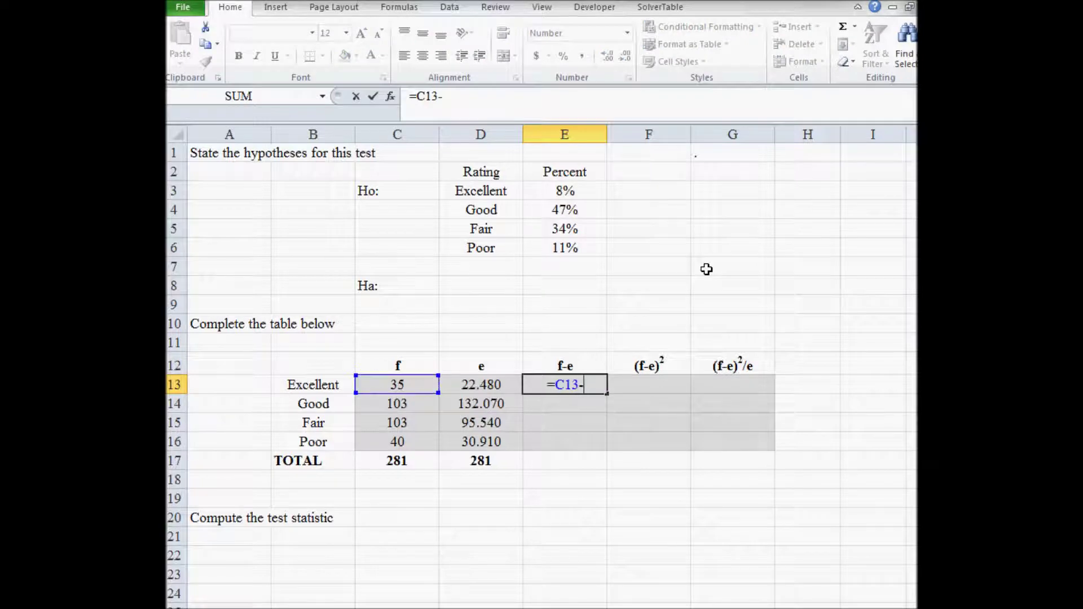
key(Left)
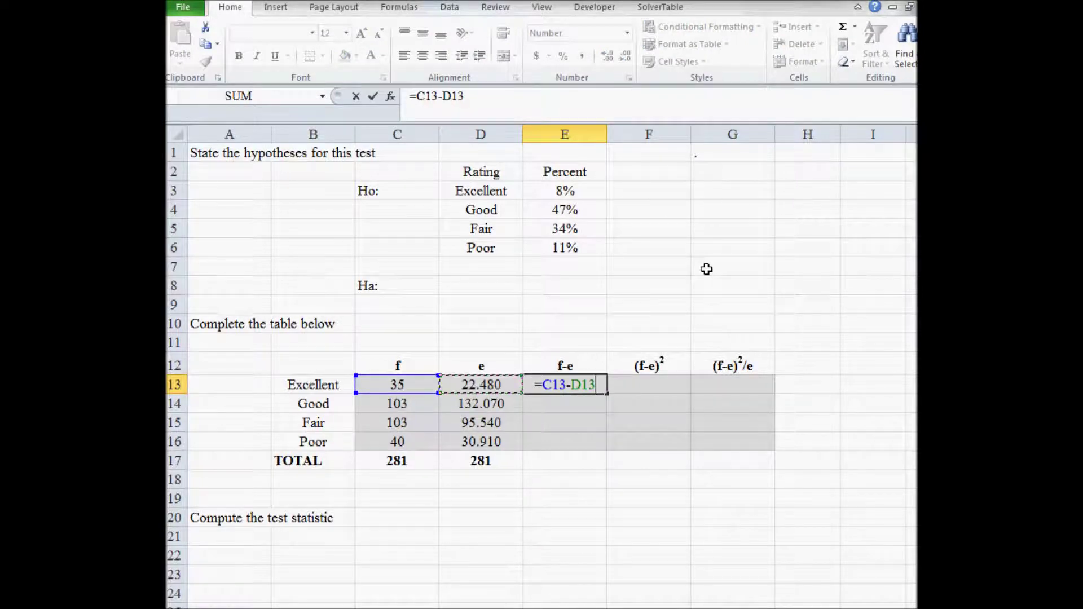
key(Return)
click(575, 385)
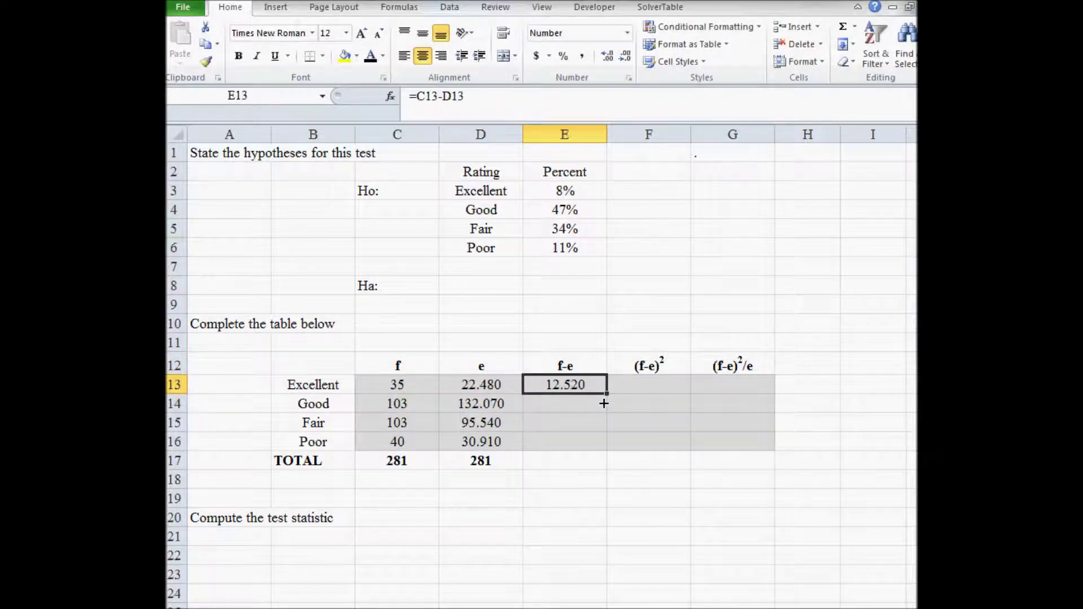
drag(606, 393, 595, 451)
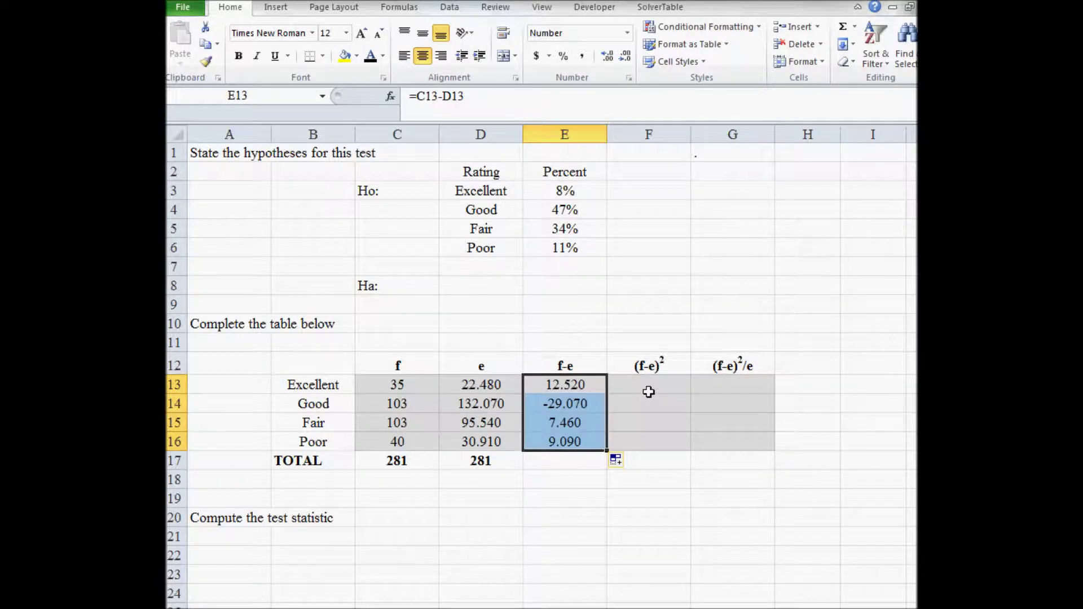
Enter =E13^2 in F13 and fill the squared deviations down to F16.
click(641, 381)
text(=)
key(Left)
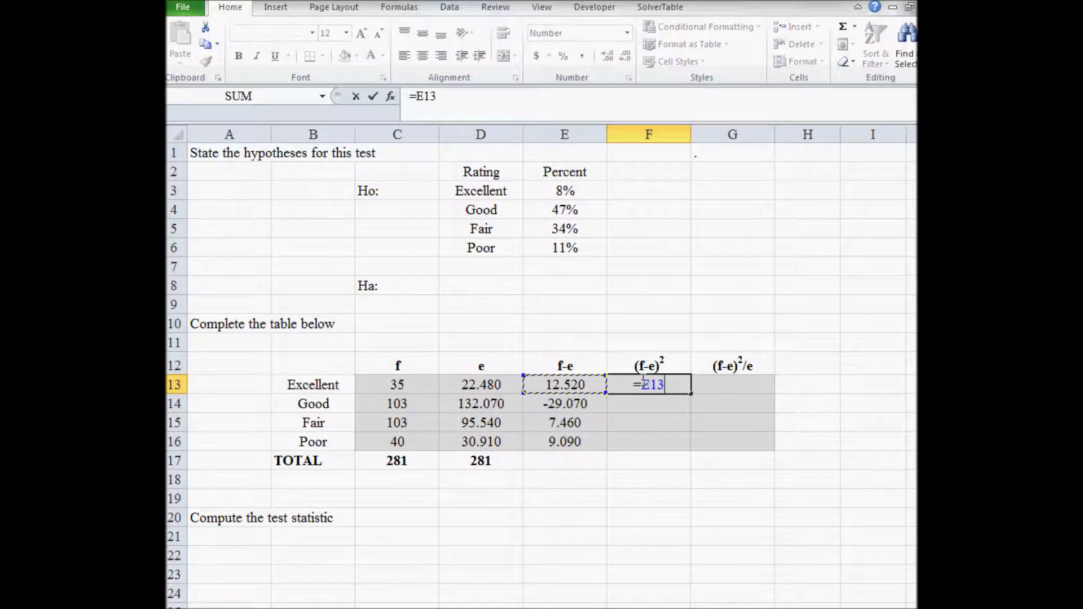
text(^2)
key(Return)
click(642, 380)
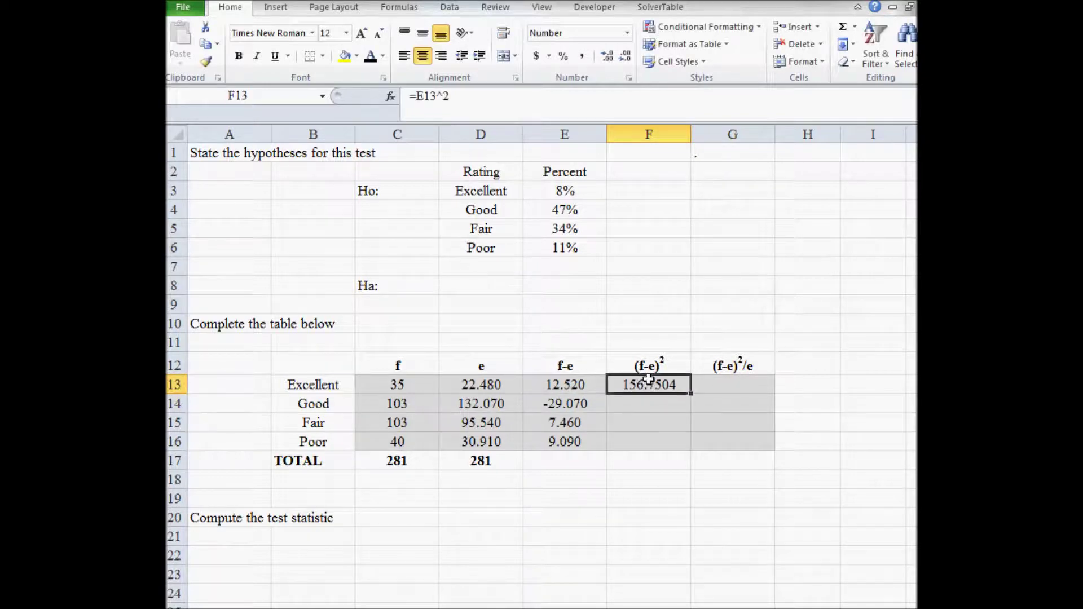
drag(690, 393, 683, 451)
key(ctrl+Down)
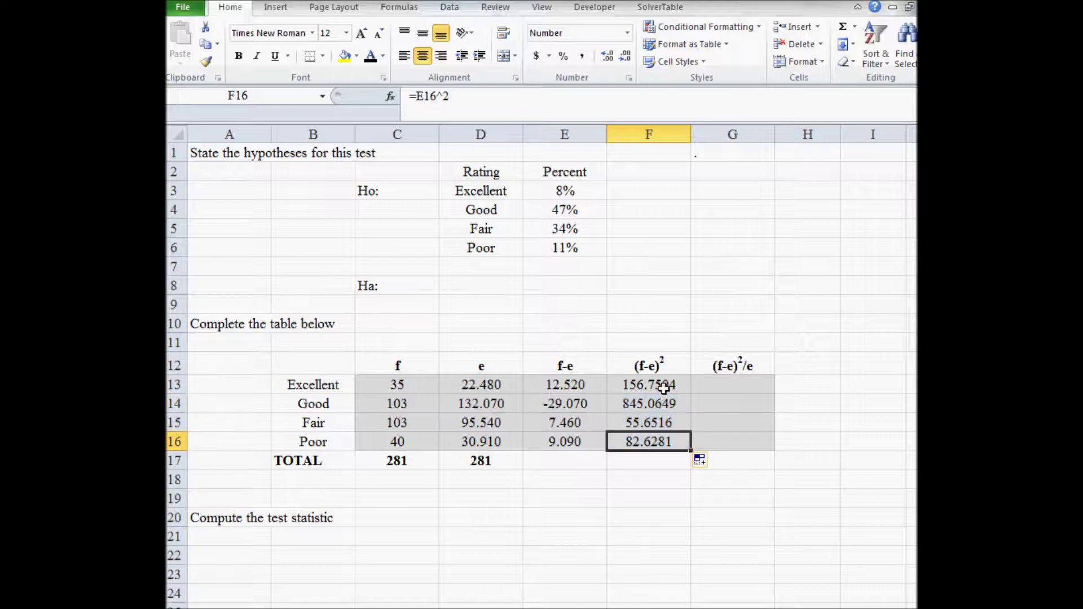
Verify the squared-deviation formulas in F13 through F16.
double_click(666, 388)
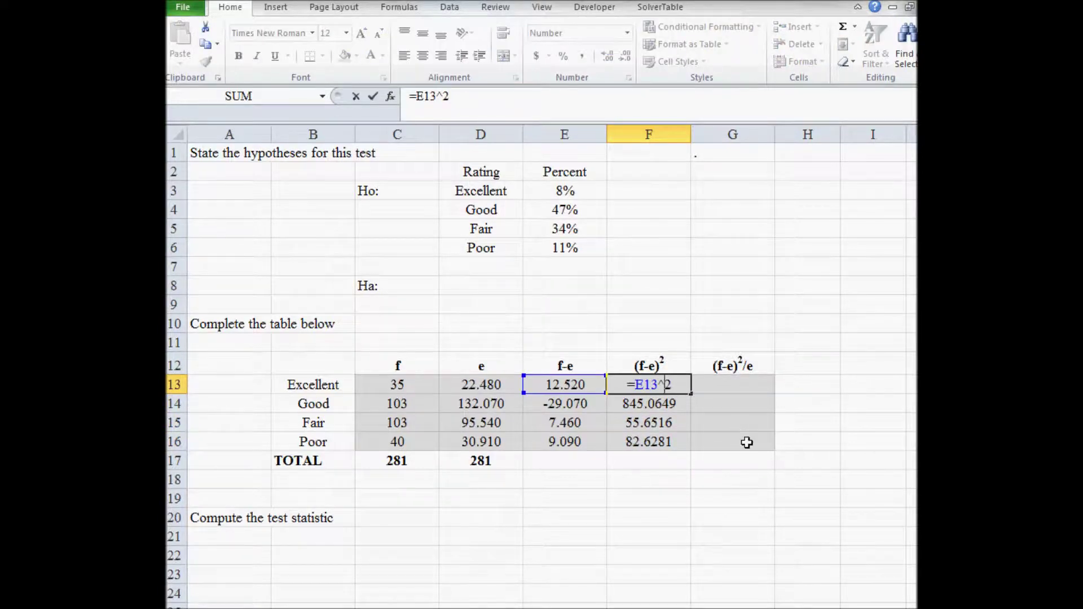
key(Return)
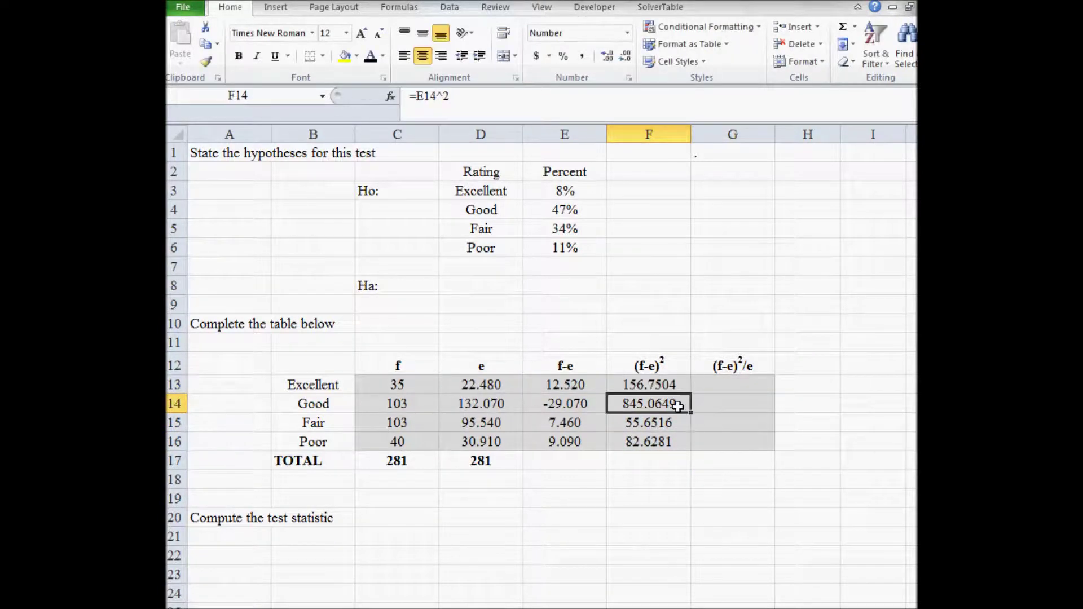
double_click(680, 407)
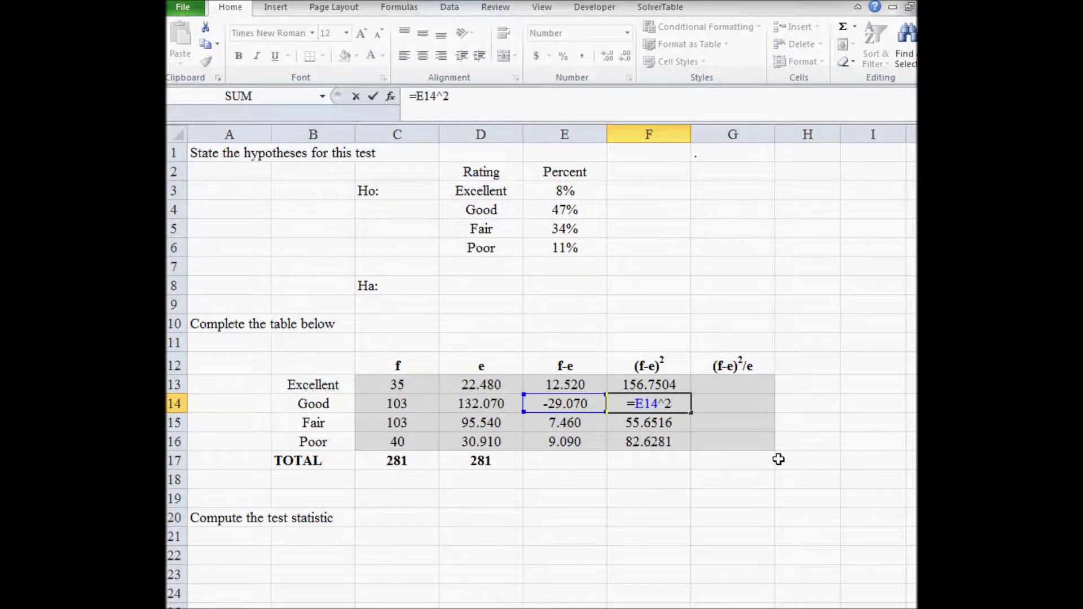
key(Return)
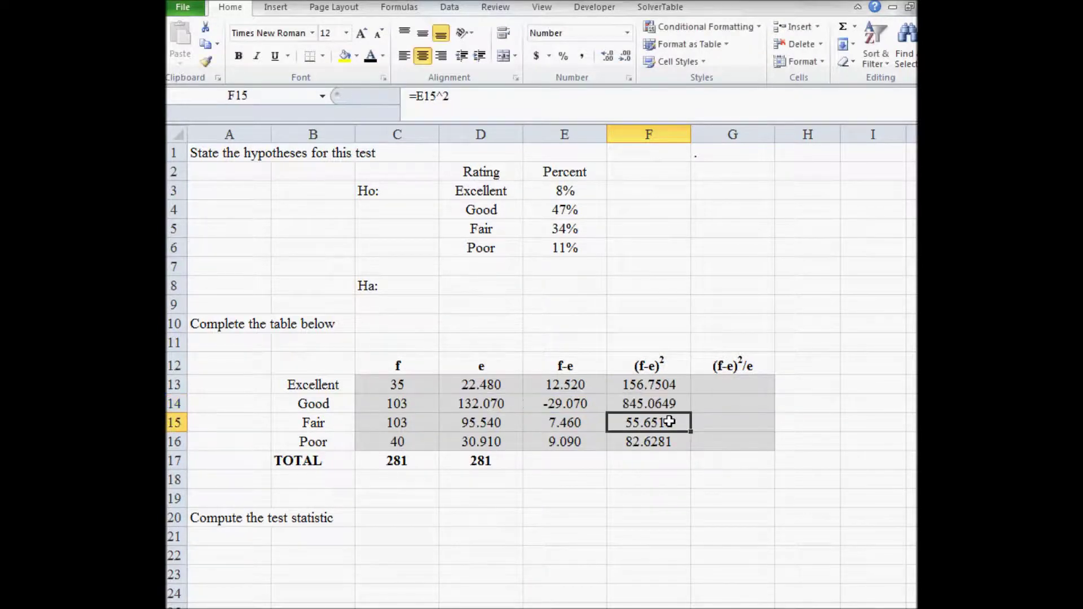
double_click(672, 422)
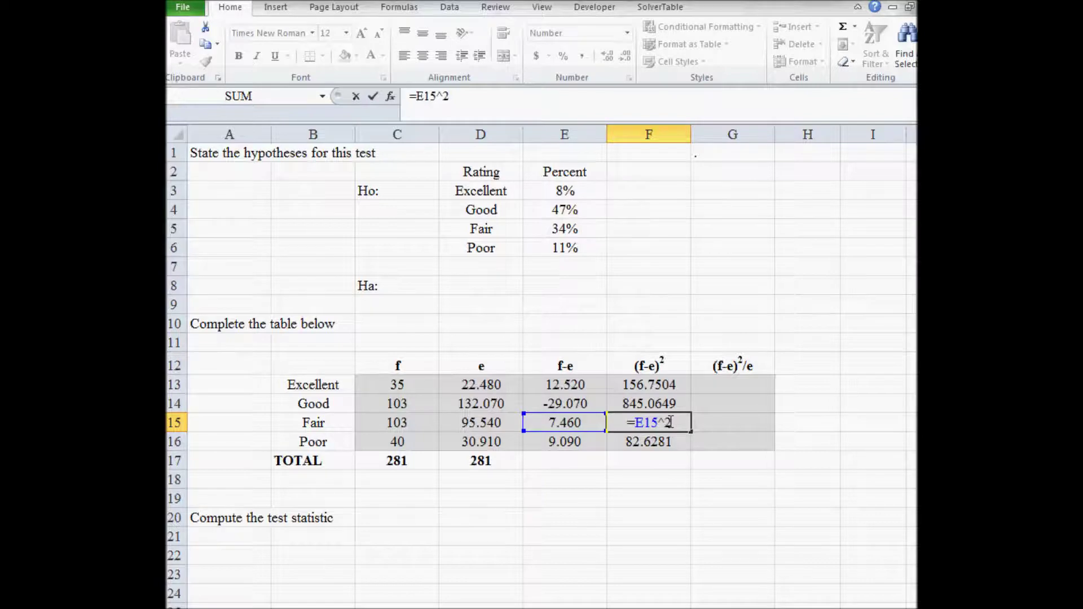
key(Return)
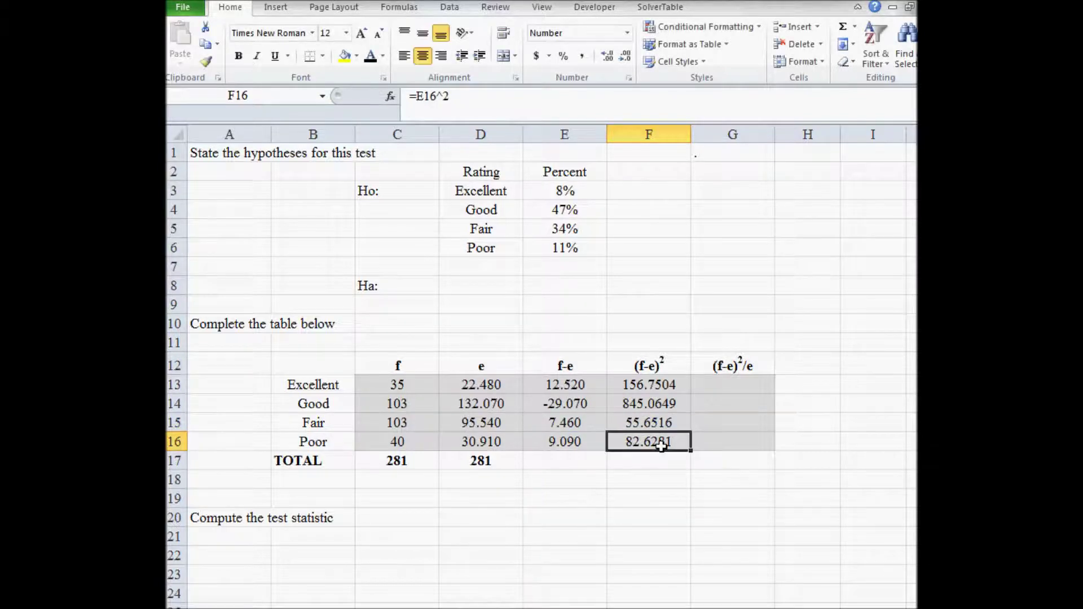
double_click(663, 442)
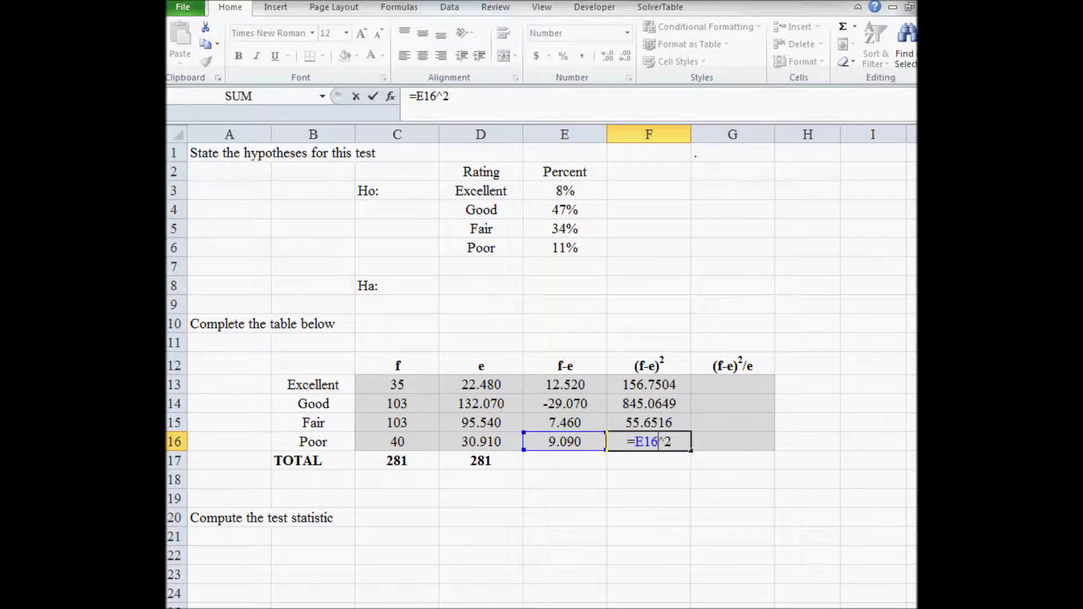
key(Return)
click(738, 382)
Enter =F13/D13 in G13 and fill it down to G16.
text(=)
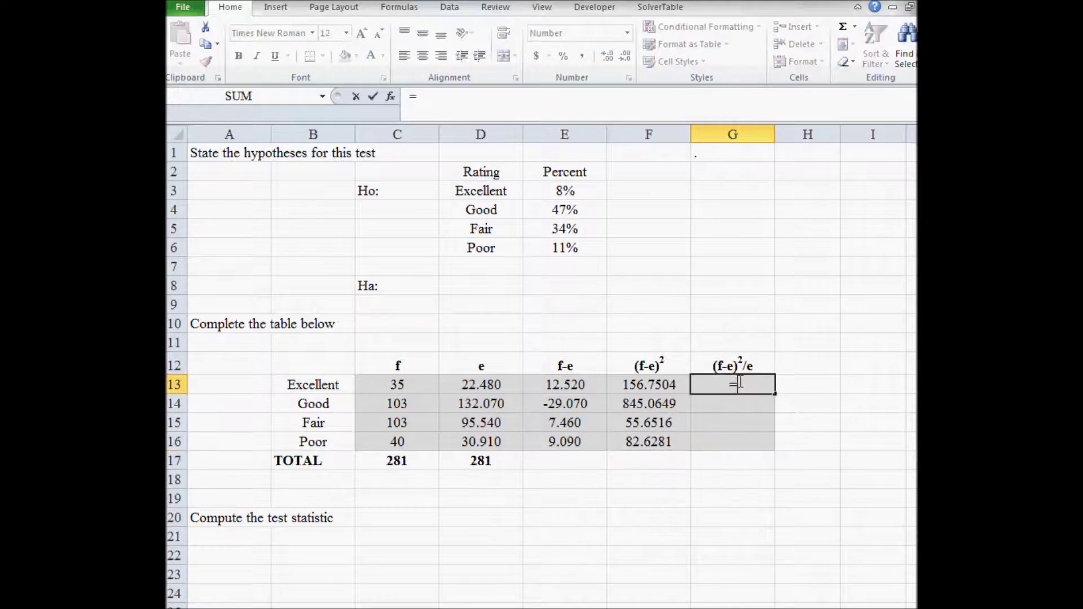
key(Left)
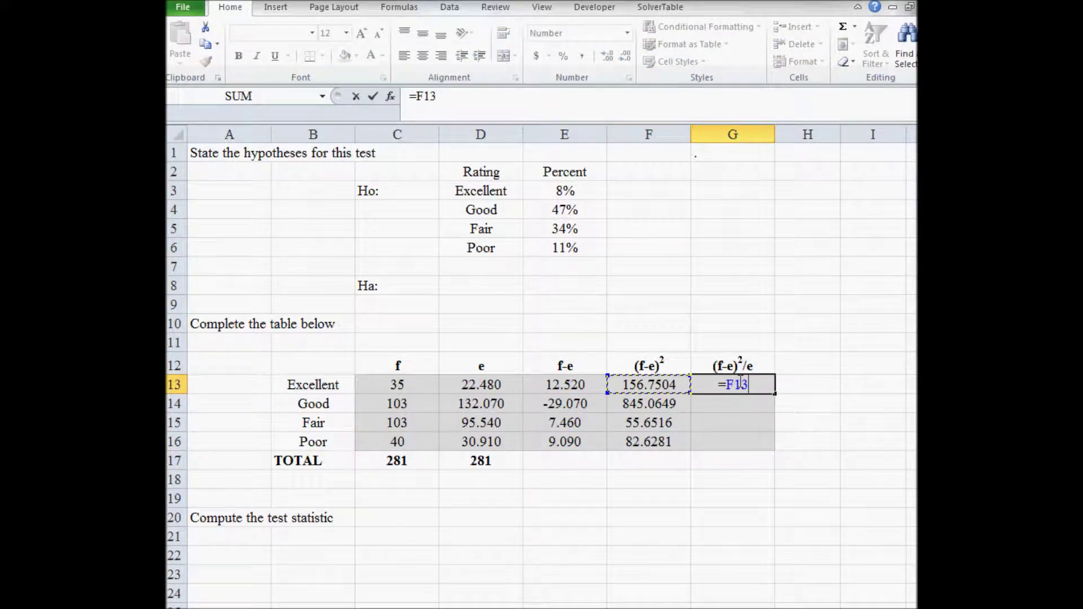
text(/)
key(Left)
key(Left)
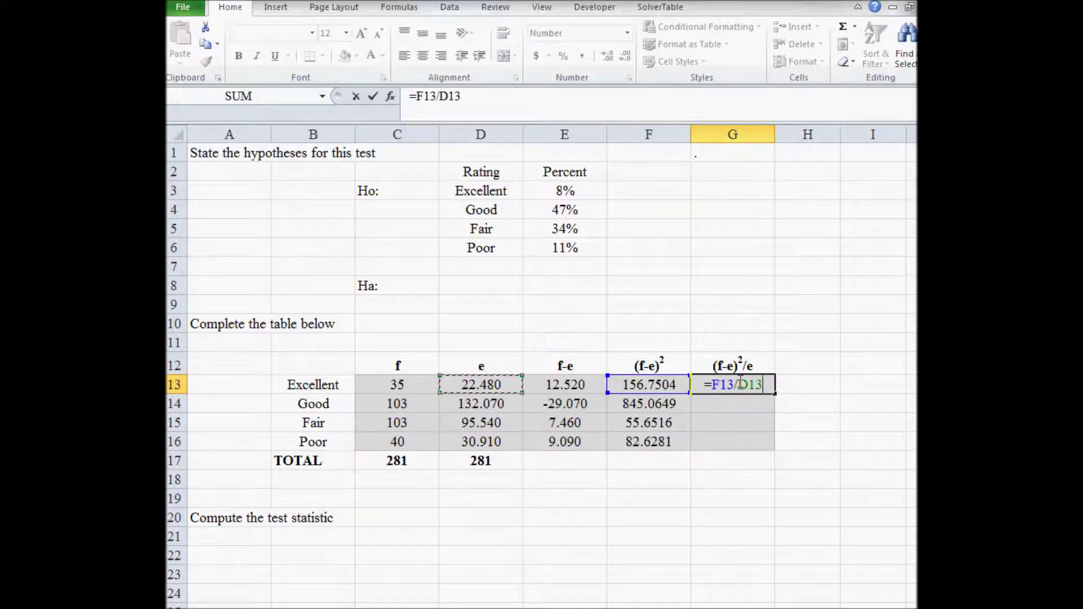
key(Return)
click(738, 381)
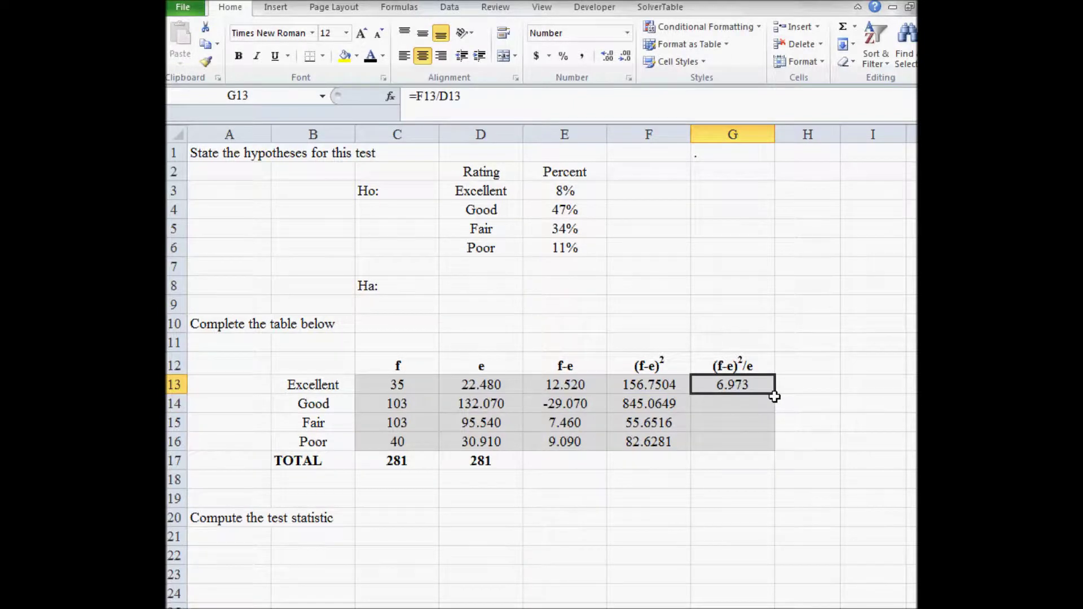
click(772, 400)
click(758, 383)
drag(774, 394, 754, 459)
Verify the (f-e)²/e formulas giving 6.973, 6.399, 0.582 and 2.673.
double_click(756, 385)
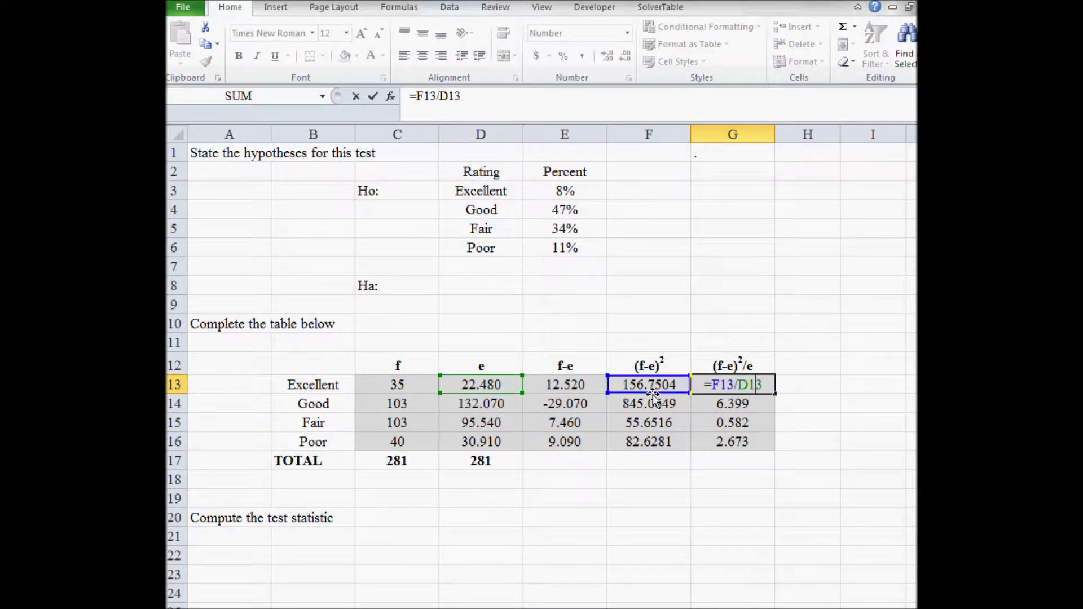
key(Return)
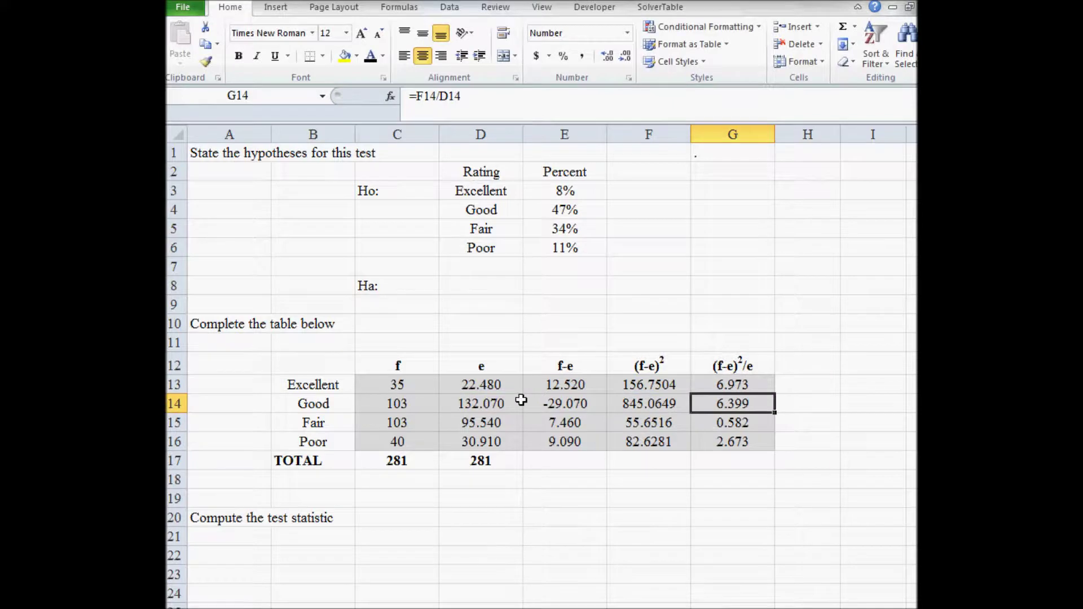
double_click(737, 405)
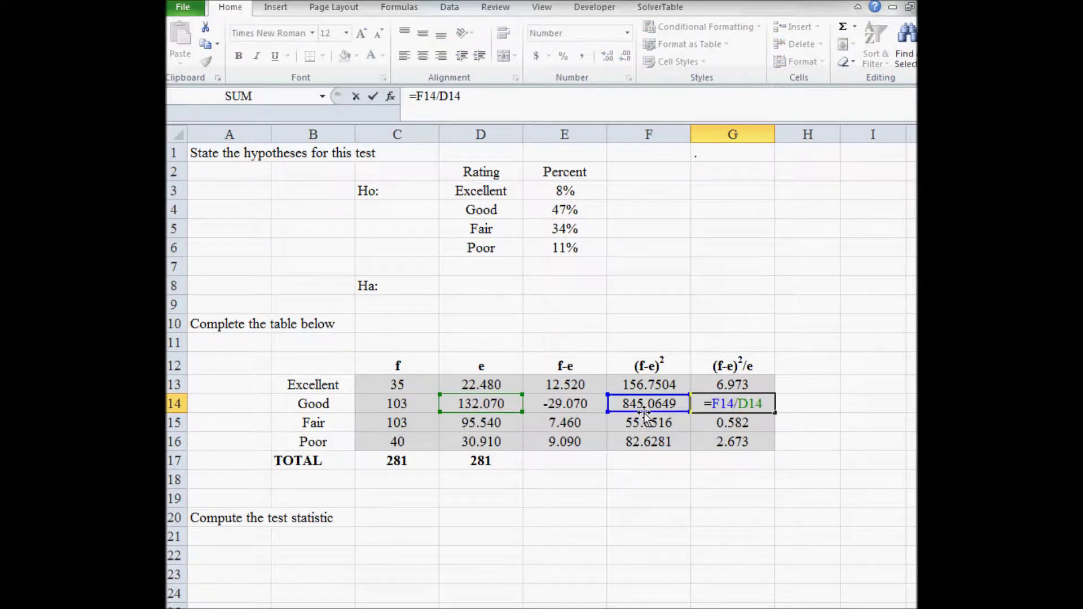
key(Return)
double_click(729, 422)
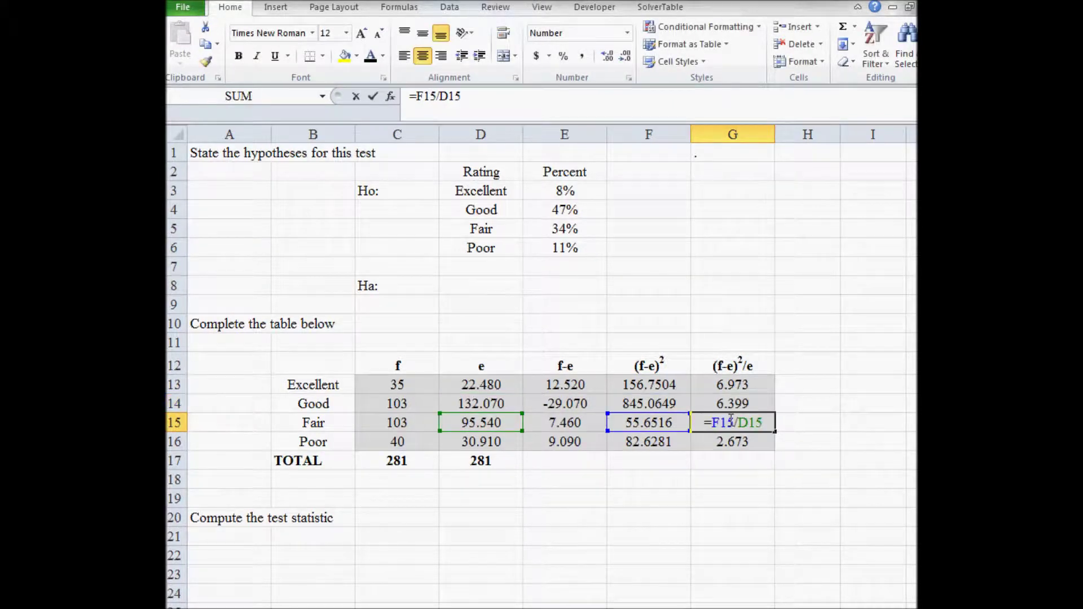
key(Return)
double_click(754, 440)
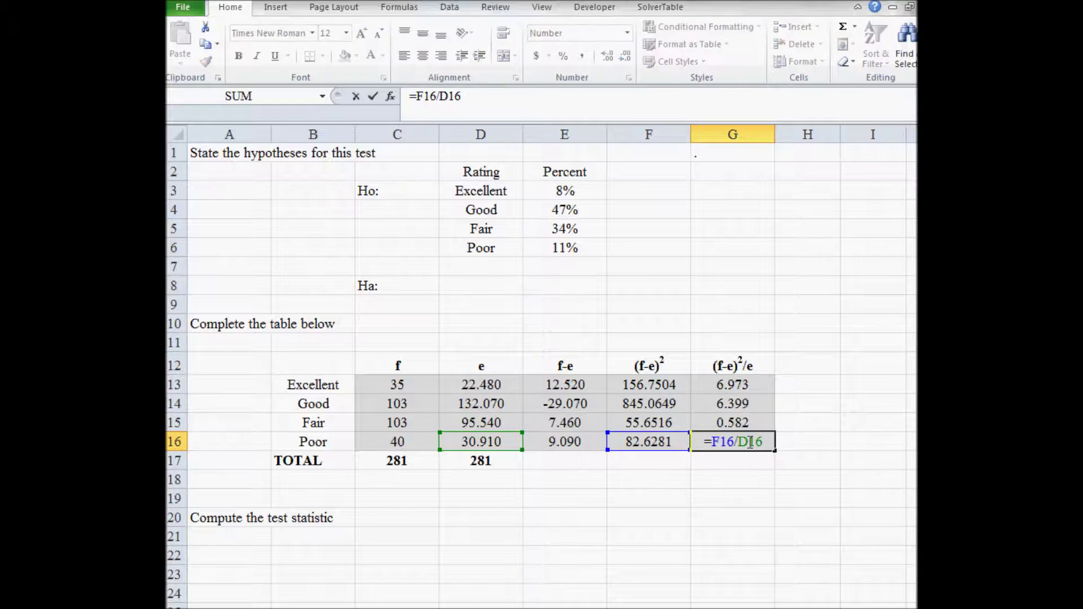
key(Return)
Sum G13:G16 in G20 for the 16.6272 test statistic and copy it to CengageNOW.
click(750, 517)
text(=)
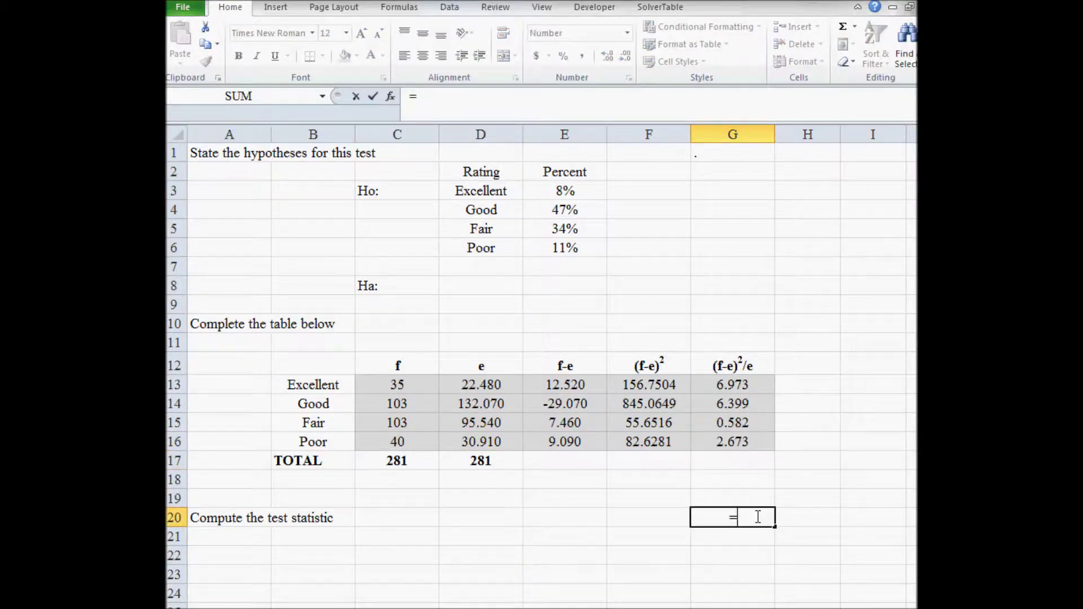
text(sum()
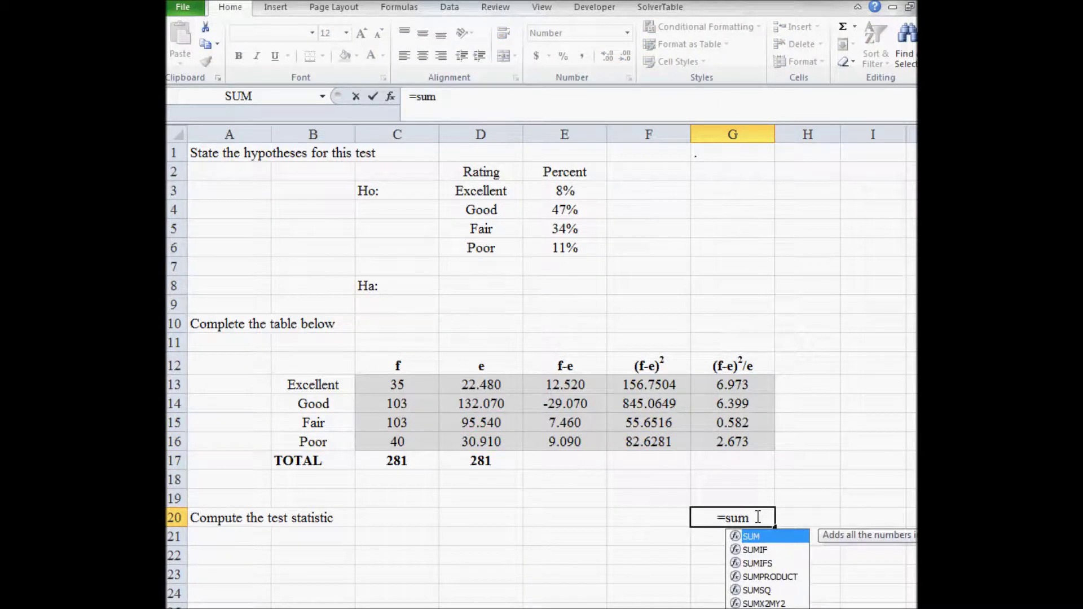
key(Up)
key(Up)
key(Up)
drag(750, 441, 753, 384)
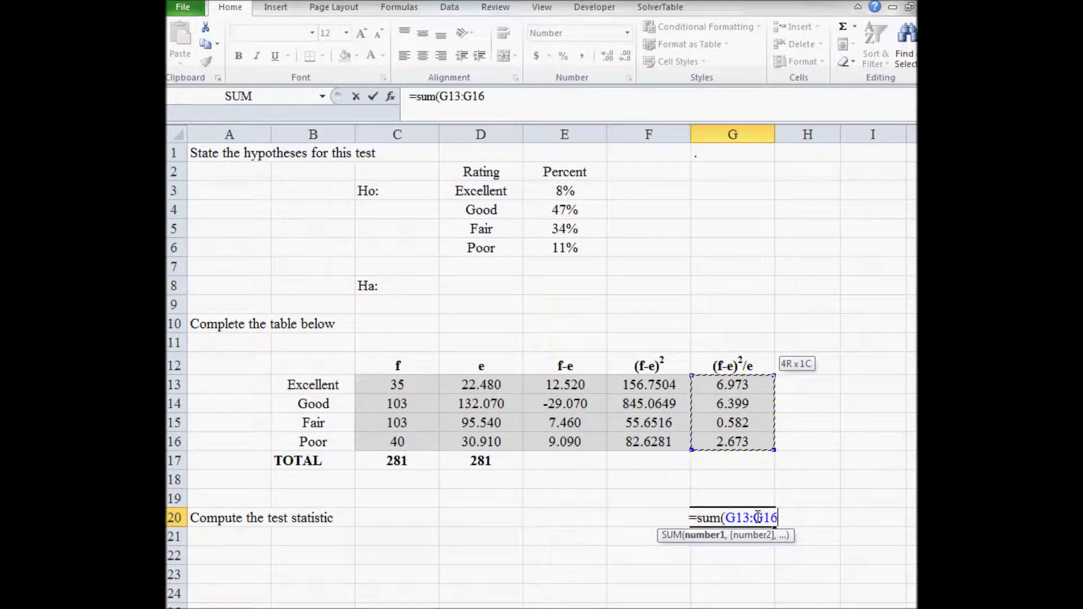
key(Return)
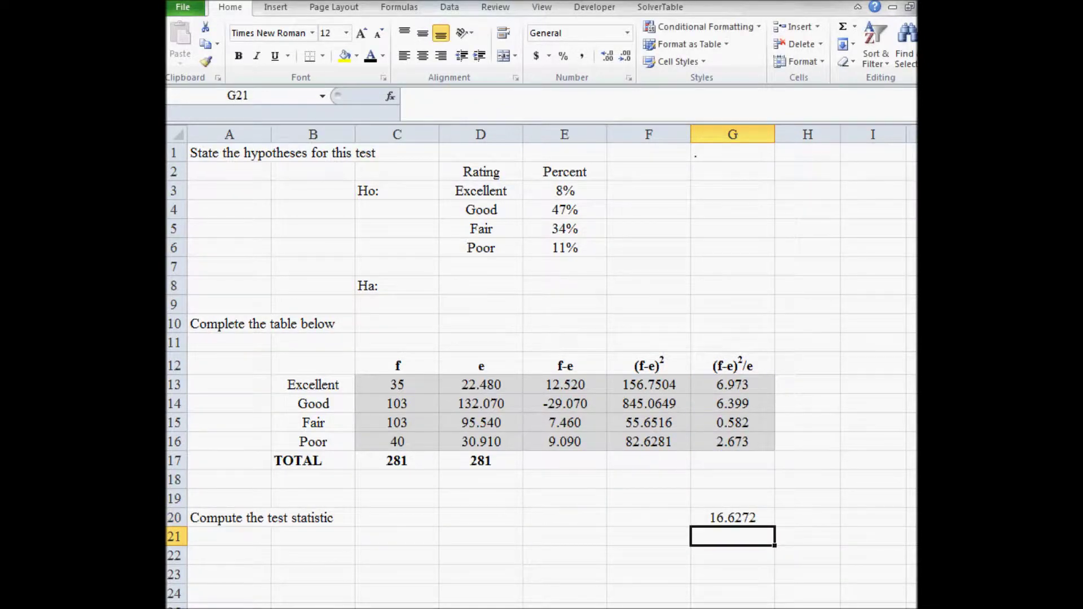
click(723, 520)
key(ctrl+c)
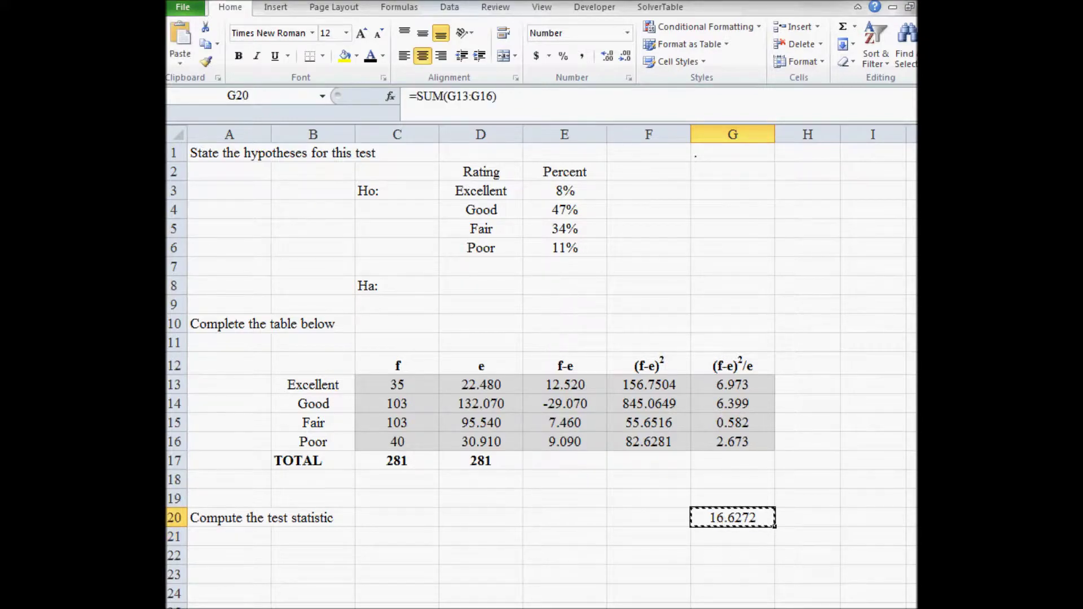
key(alt+Tab)
click(427, 459)
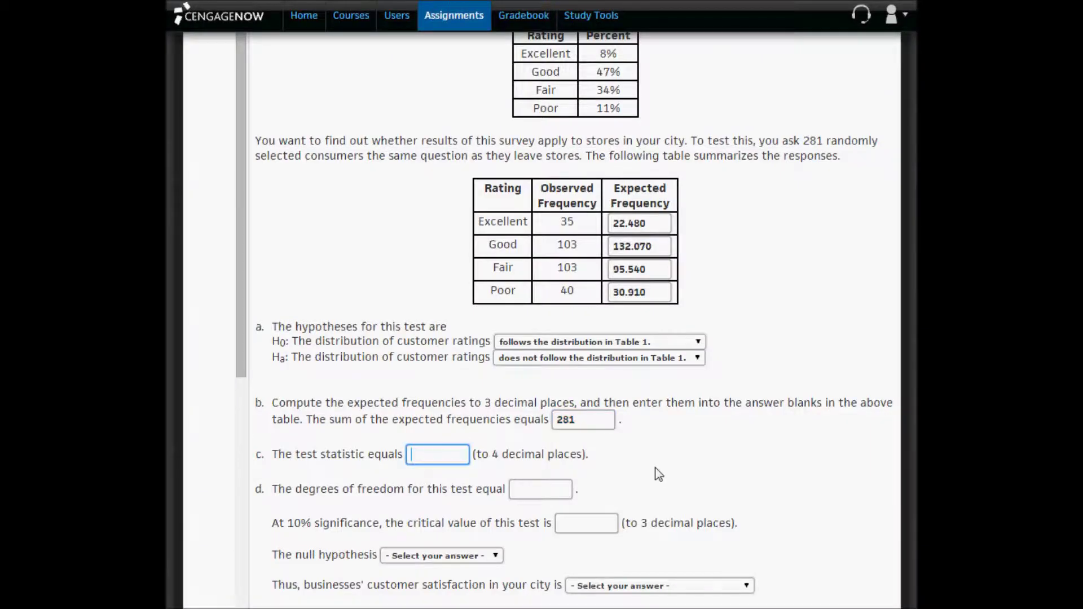
Enter test statistic 16.6272, 3 degrees of freedom and critical value 6.251.
key(ctrl+v)
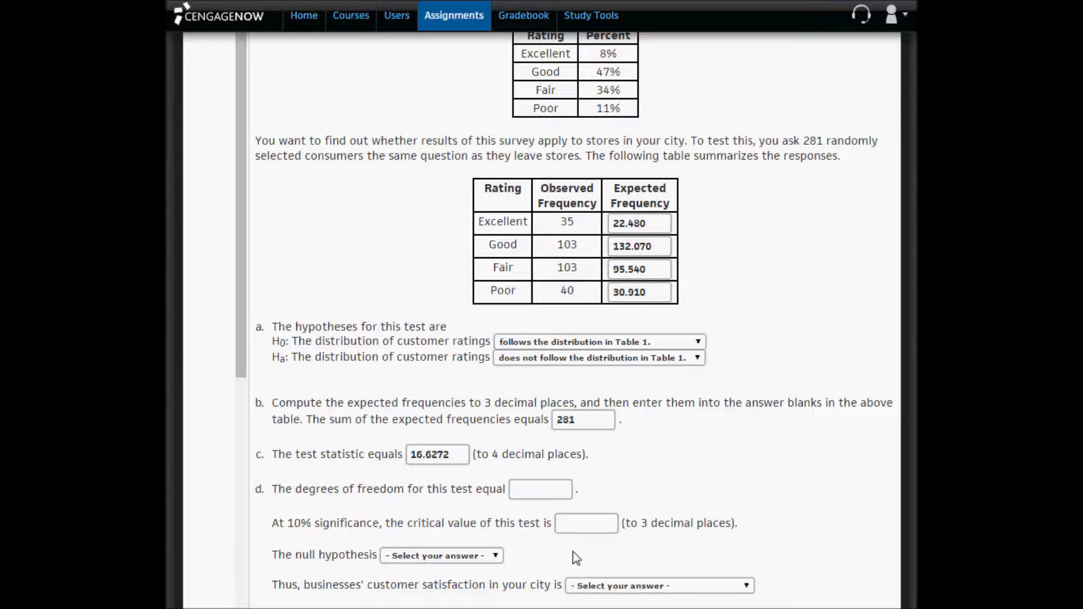
click(551, 488)
text(3)
click(824, 497)
click(575, 525)
key(ctrl+v)
click(791, 493)
scroll(791, 493, down, 2)
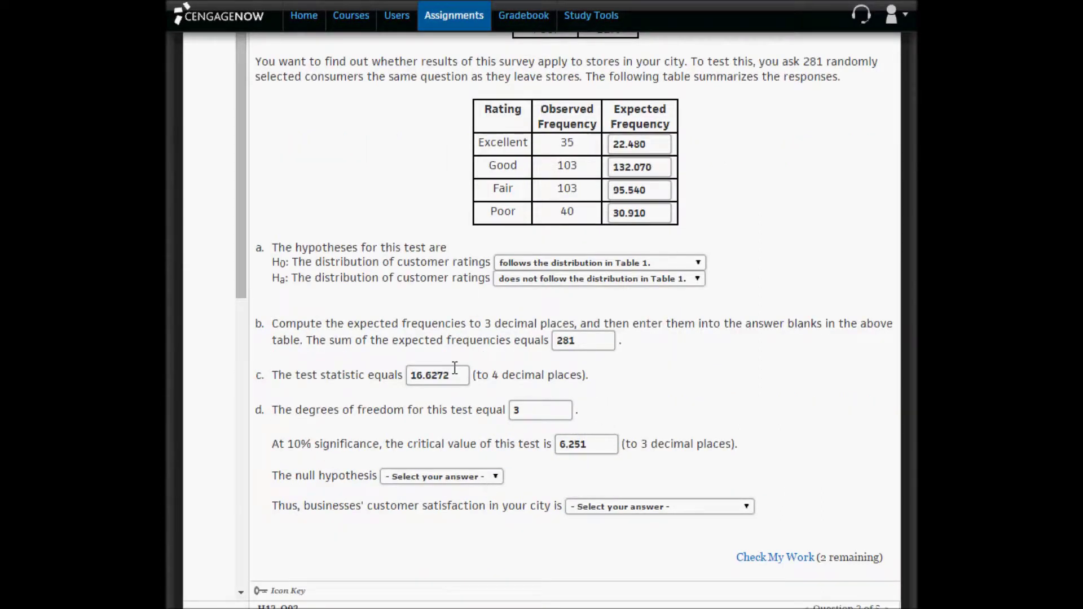
drag(454, 374, 400, 370)
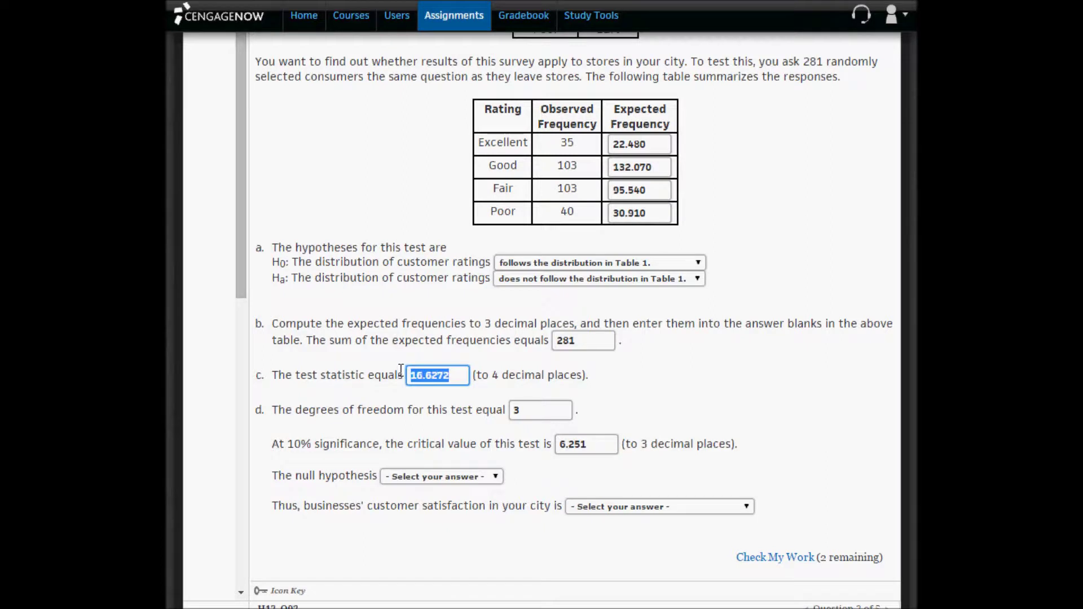
drag(594, 446, 524, 447)
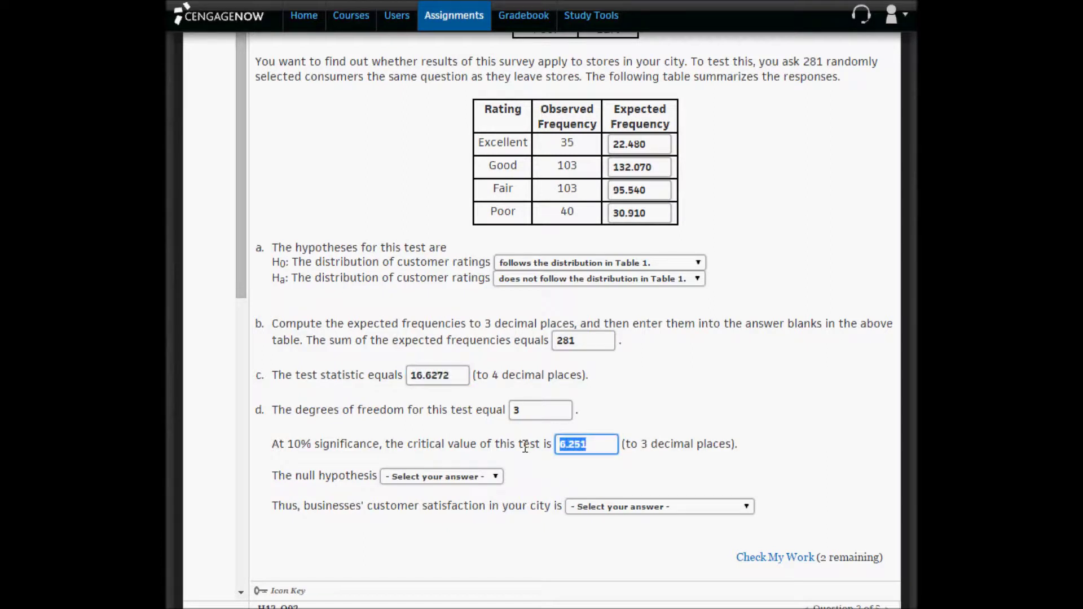
drag(458, 374, 399, 372)
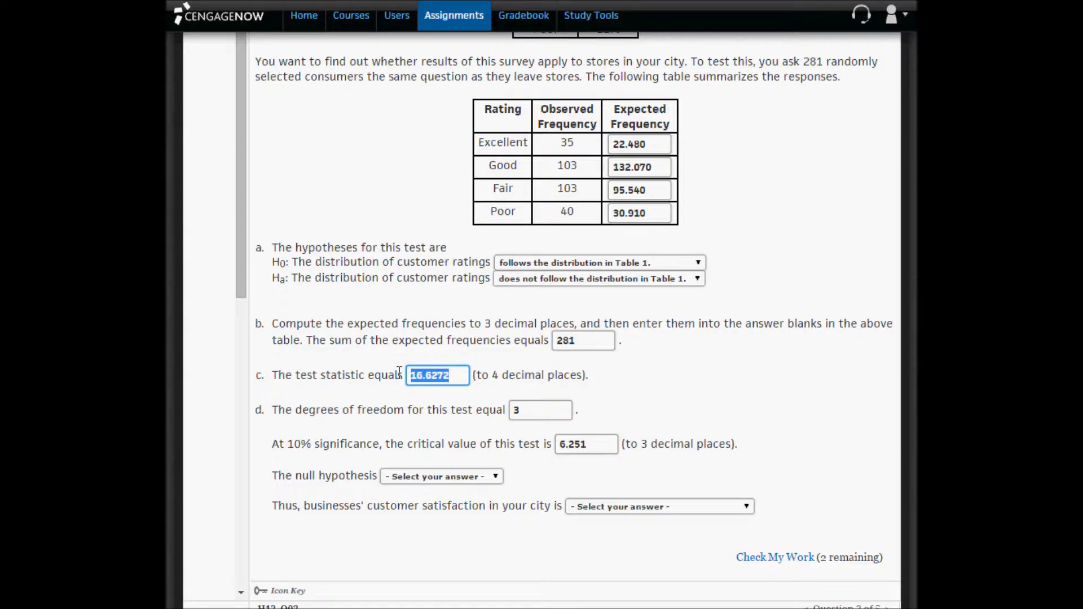
drag(609, 444, 543, 441)
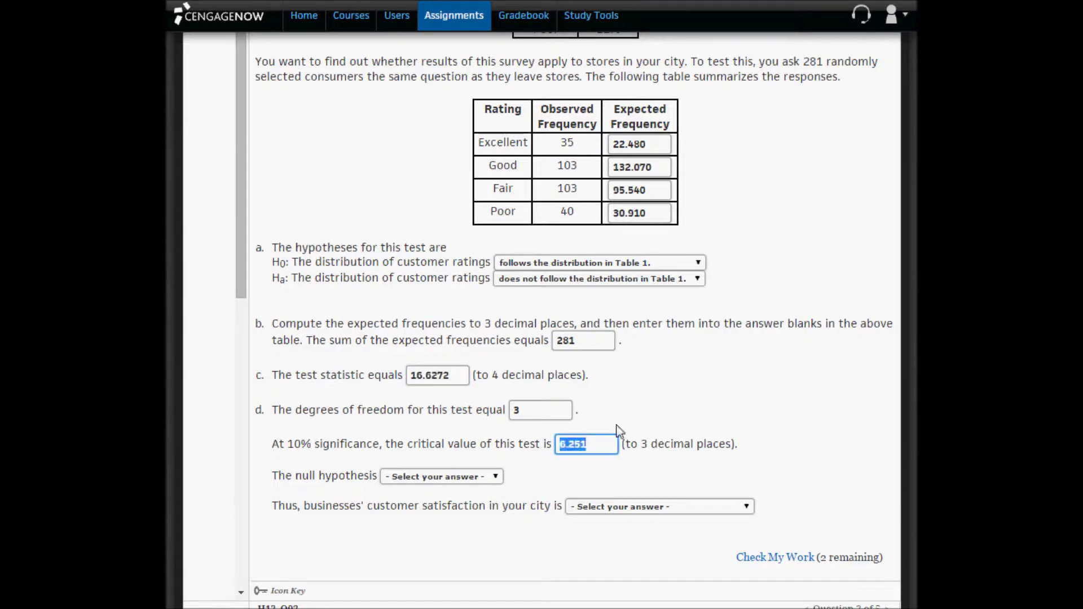
scroll(667, 401, up, 2)
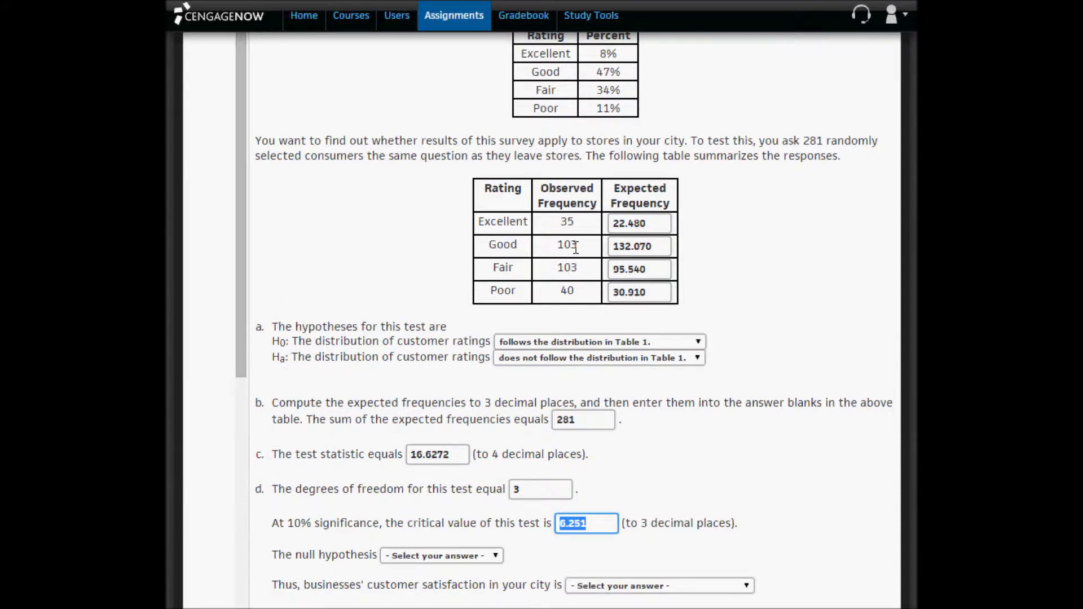
scroll(573, 254, up, 2)
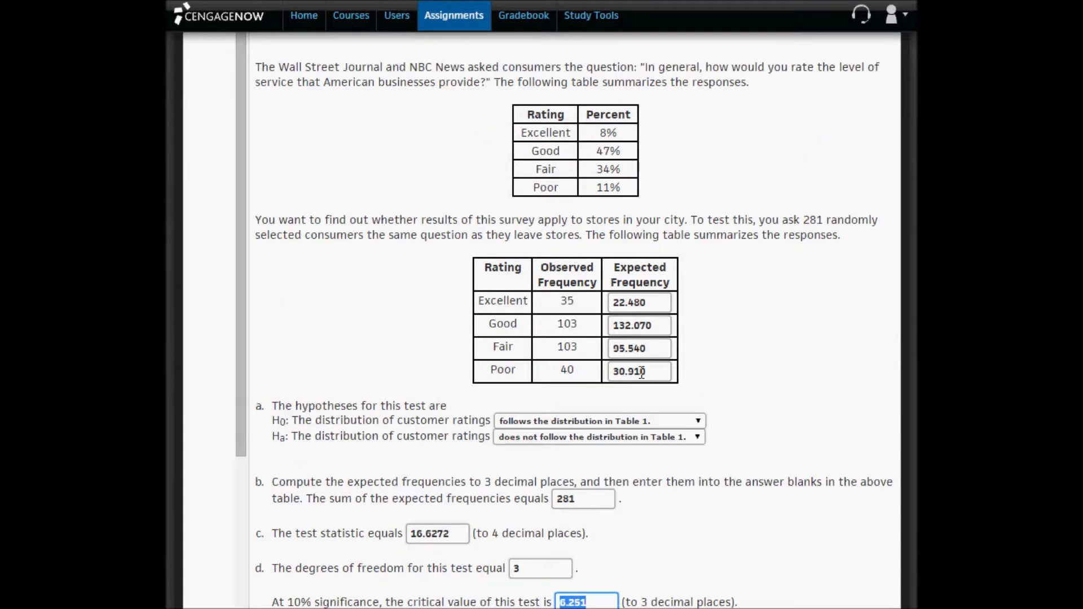
Select 'can be rejected.' and 'not the same as it is nationwide.', then submit.
scroll(649, 389, down, 4)
click(441, 477)
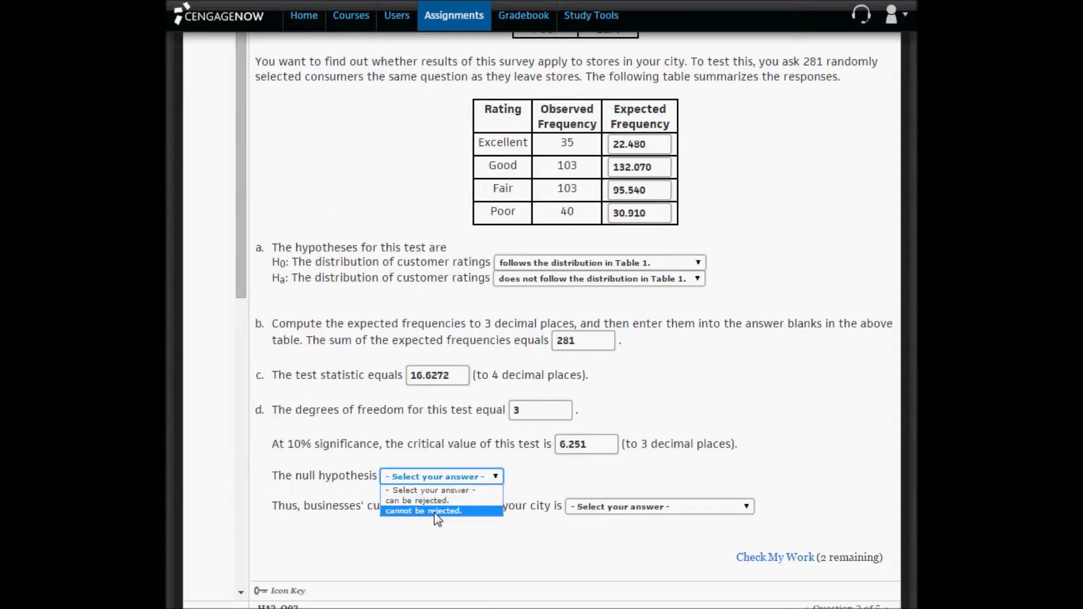
click(433, 501)
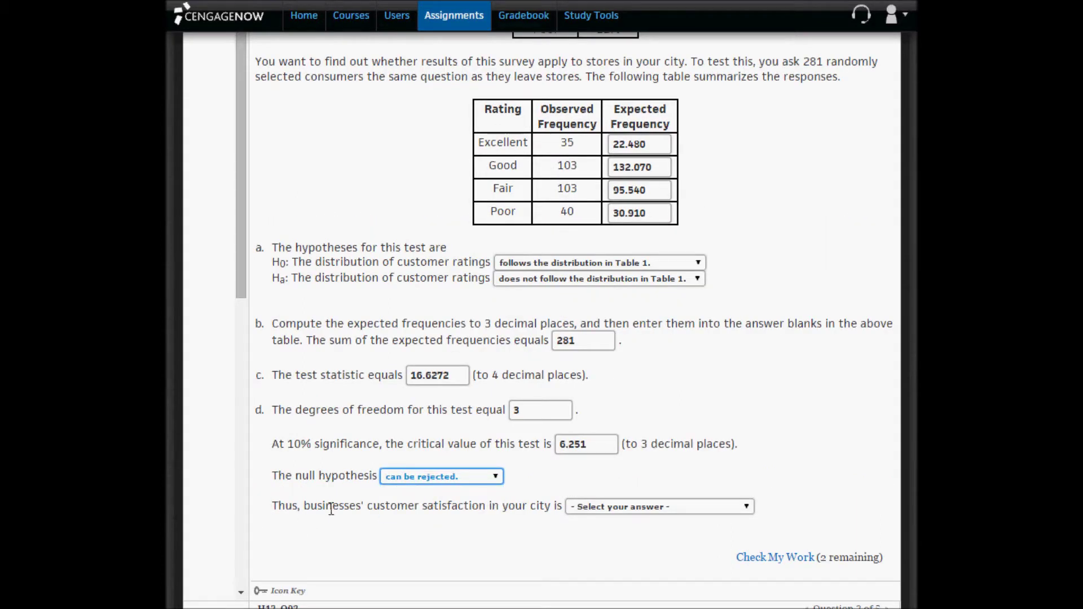
click(621, 508)
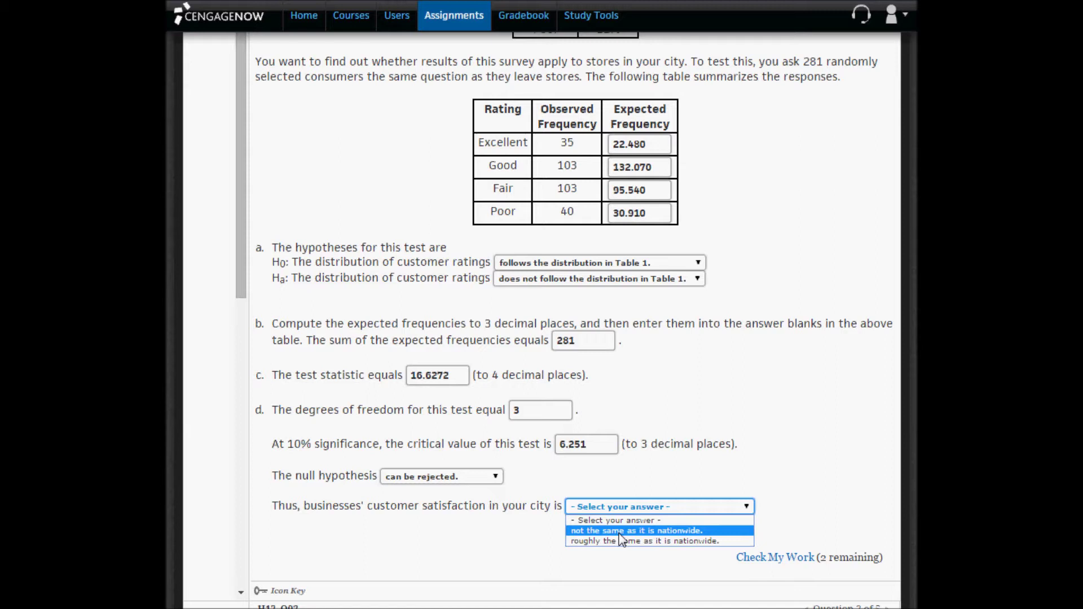
click(619, 532)
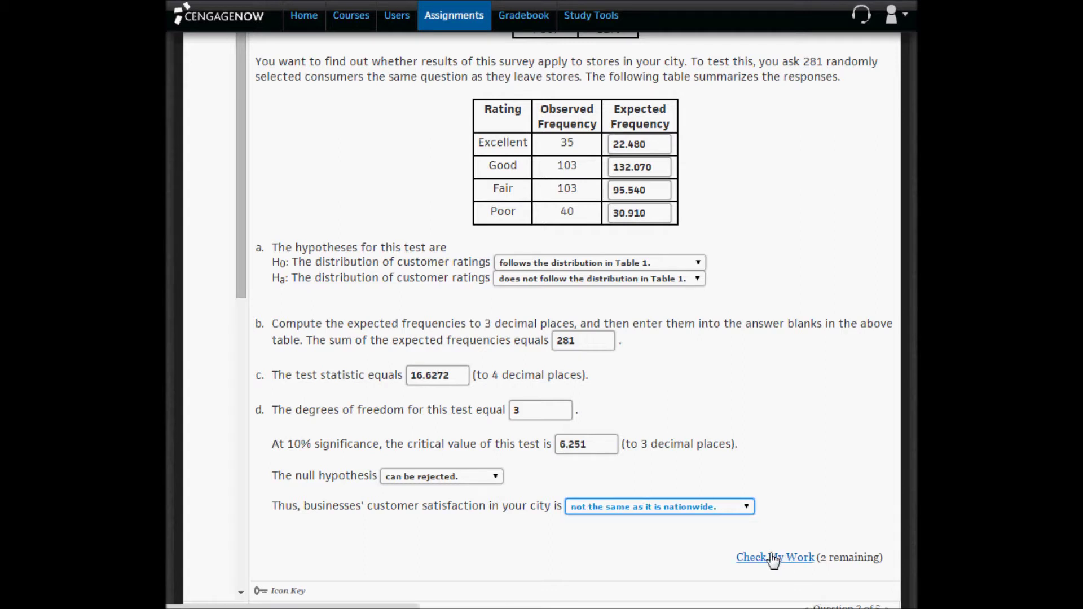
click(774, 558)
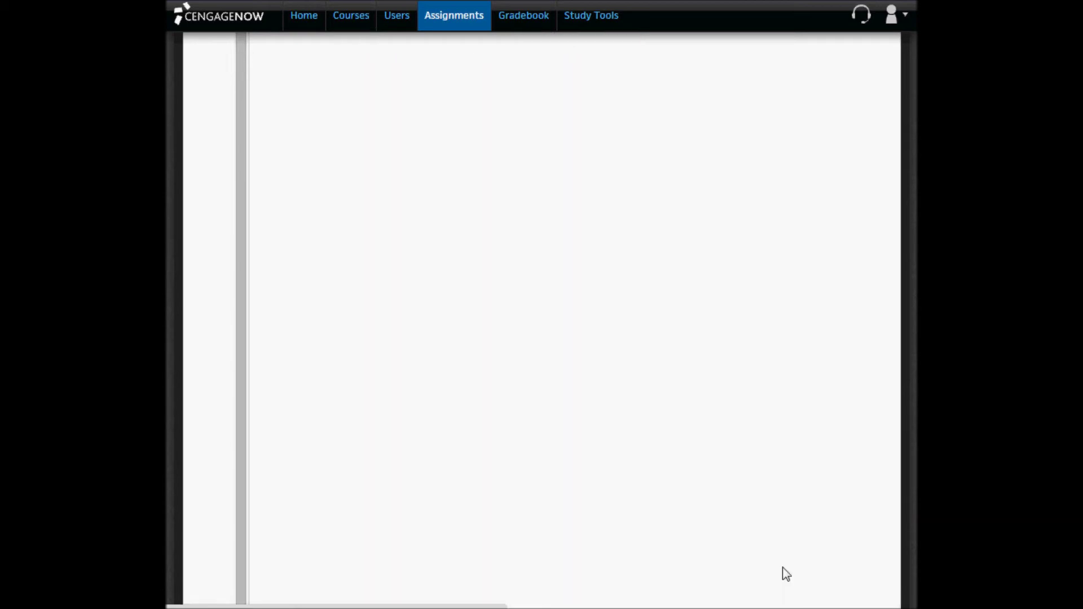
Scroll down to review the Correct feedback on every answer.
scroll(786, 574, down, 6)
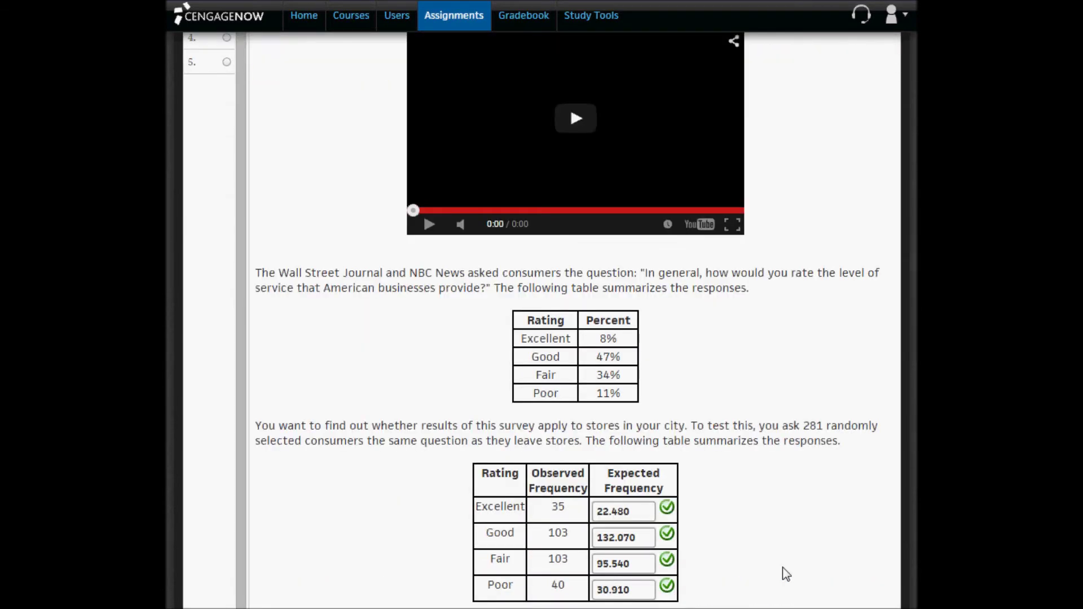
scroll(786, 574, down, 4)
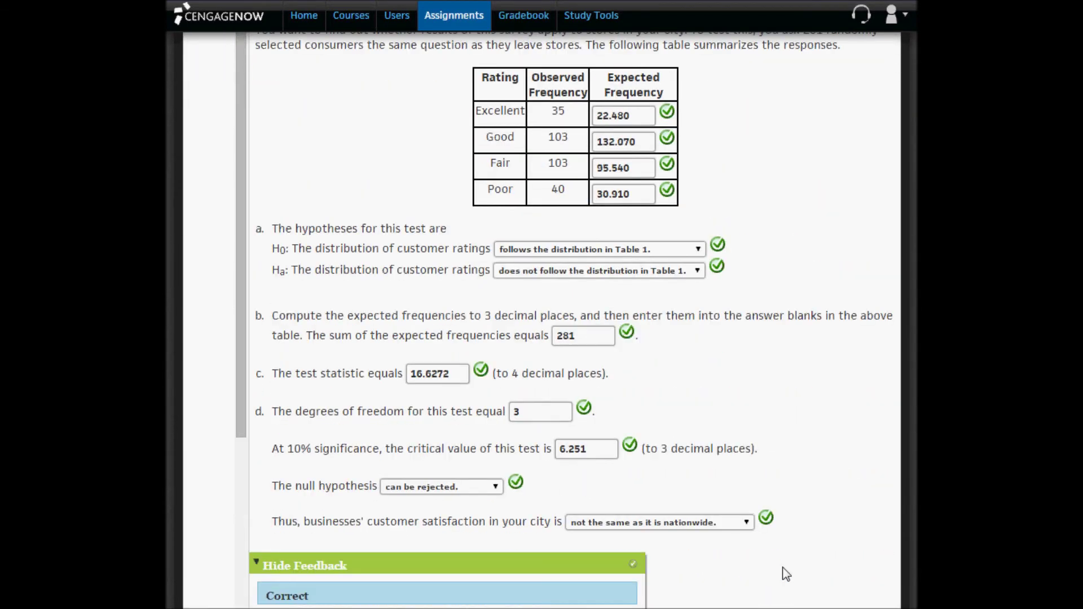